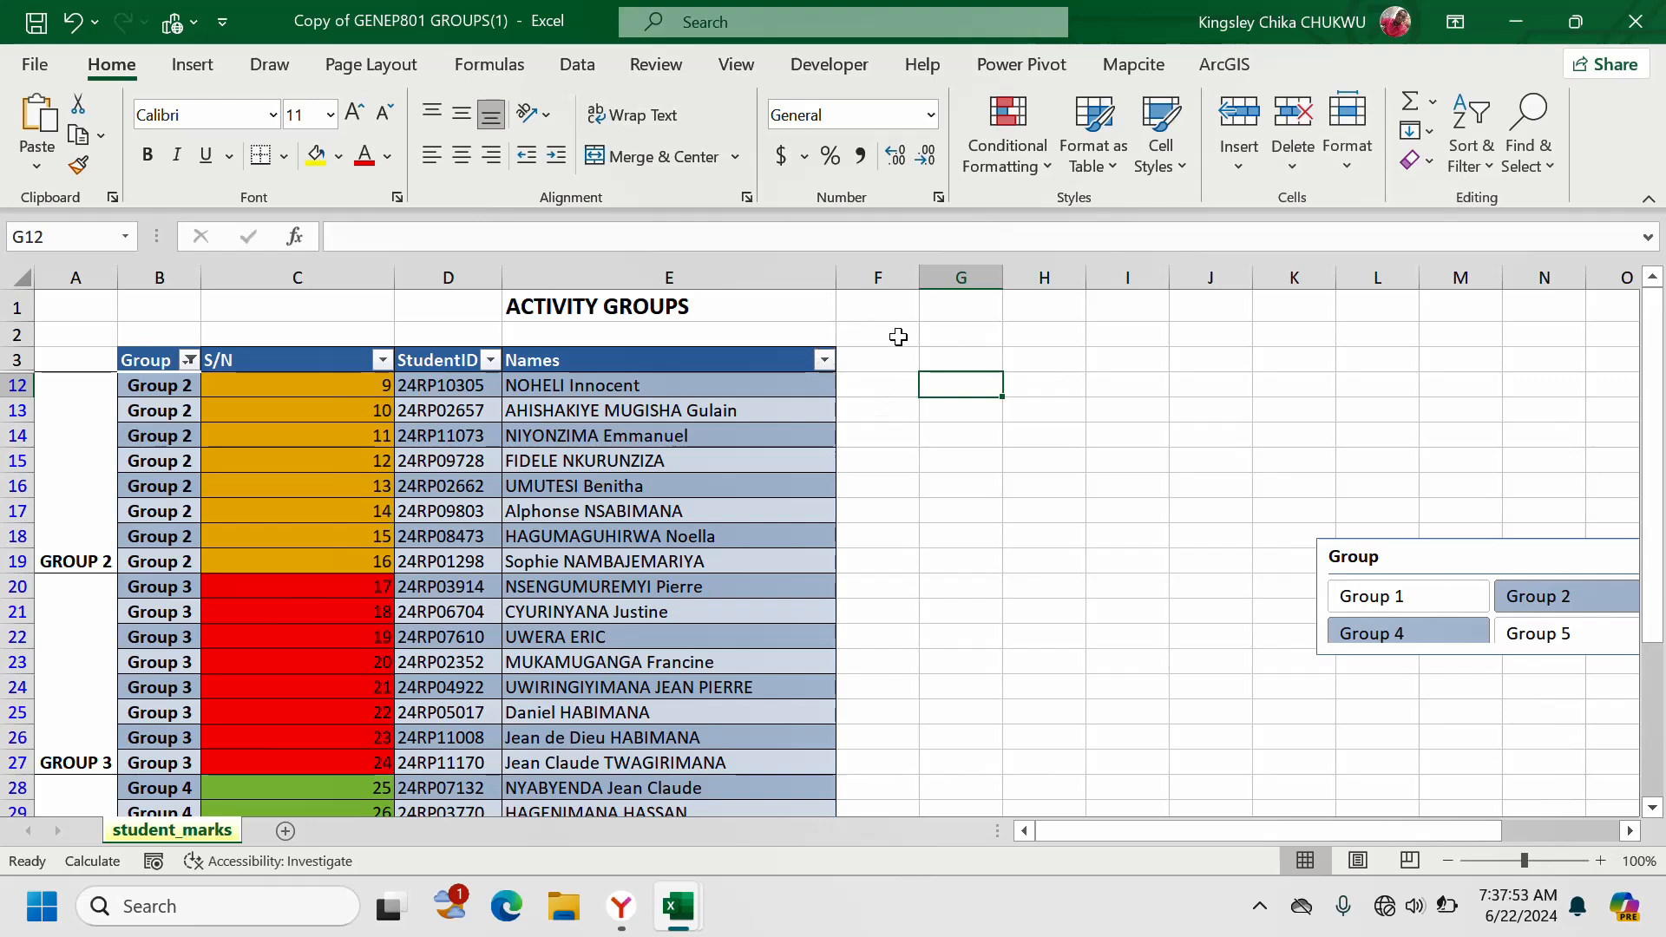
Step: Enter the heading "Student ID" in cell G2
left_click(970, 330)
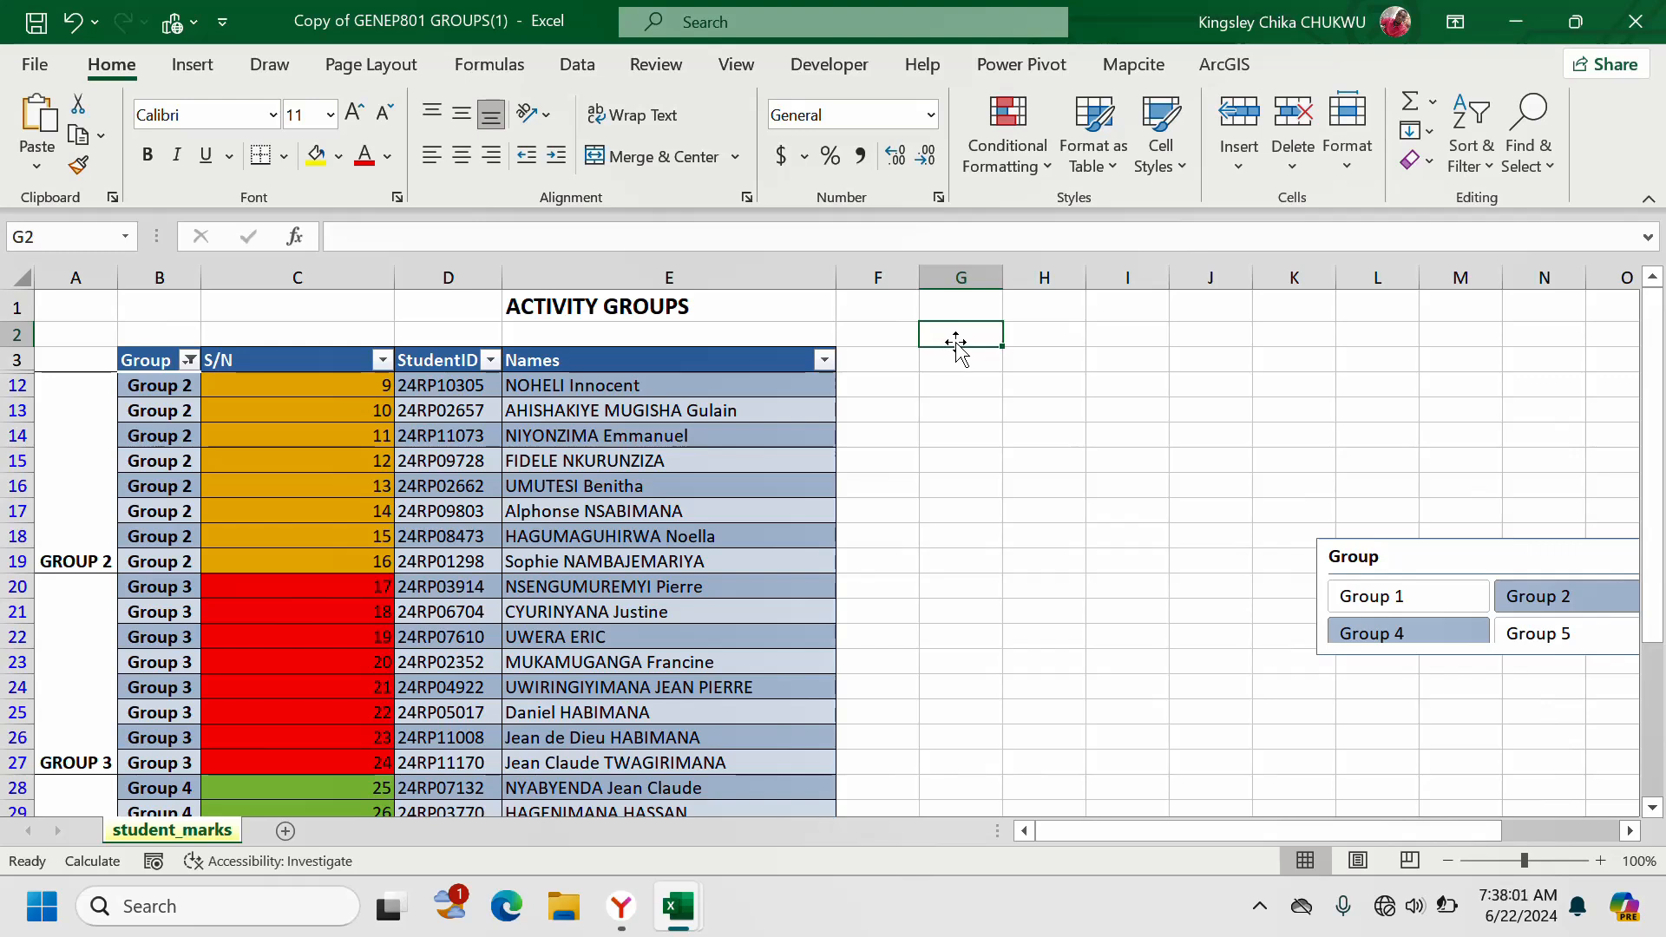
type("Stu")
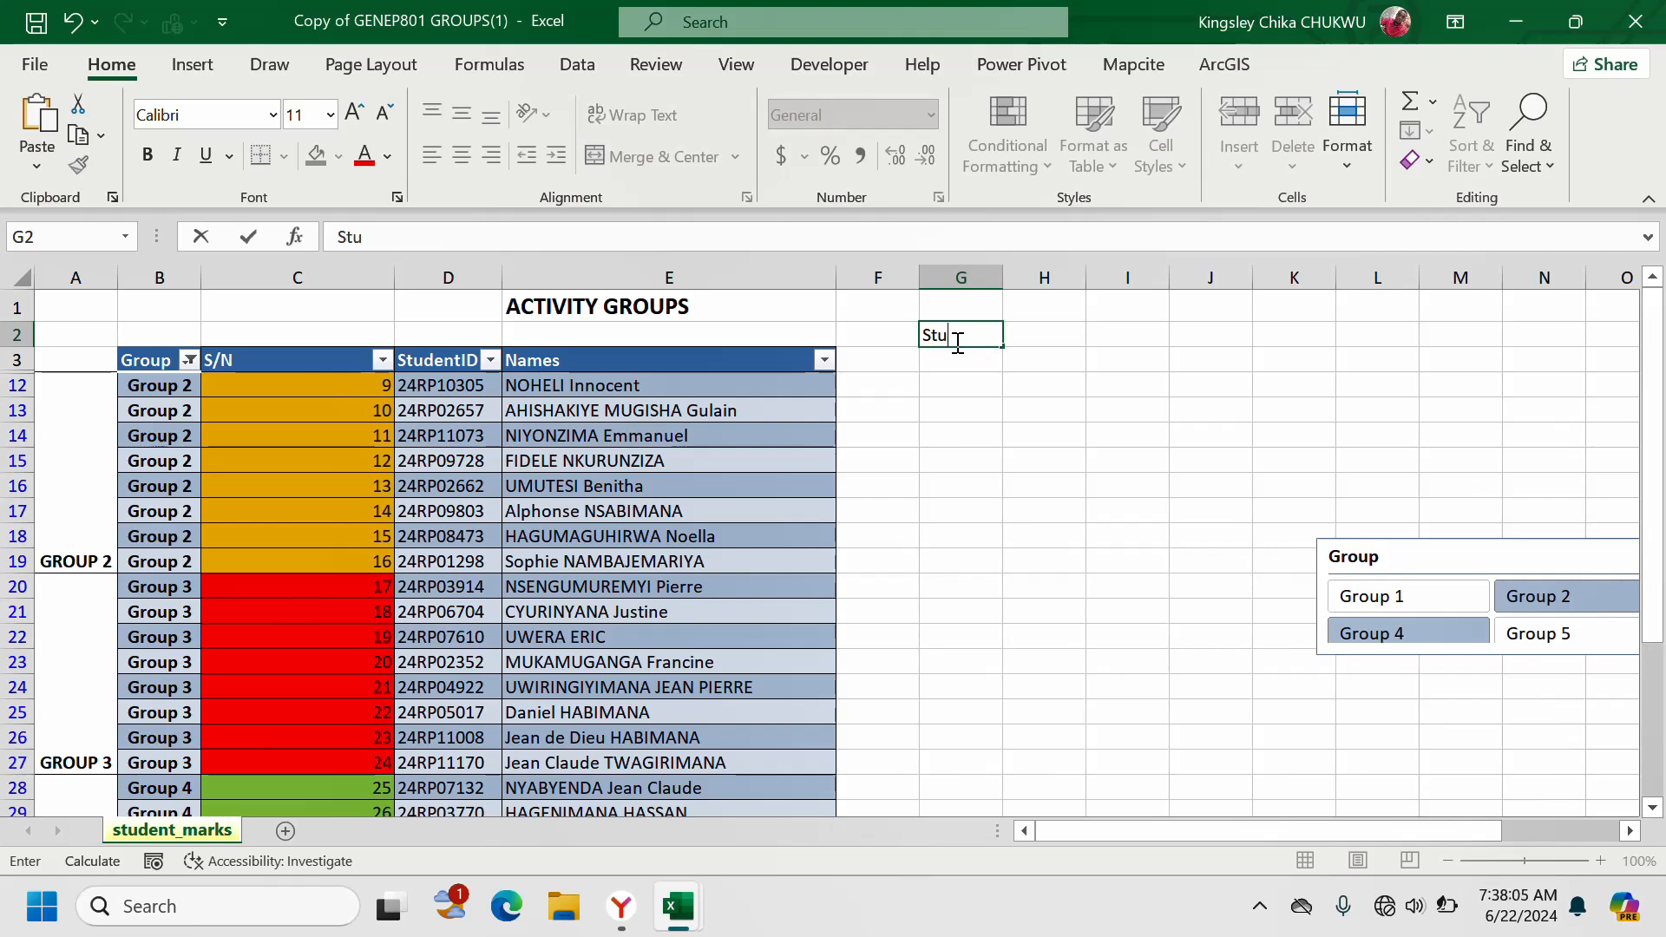
type("en")
key("BackSpace")
key("BackSpace")
key("BackSpace")
key("BackSpace")
key("BackSpace")
type("Student ID")
key("F2")
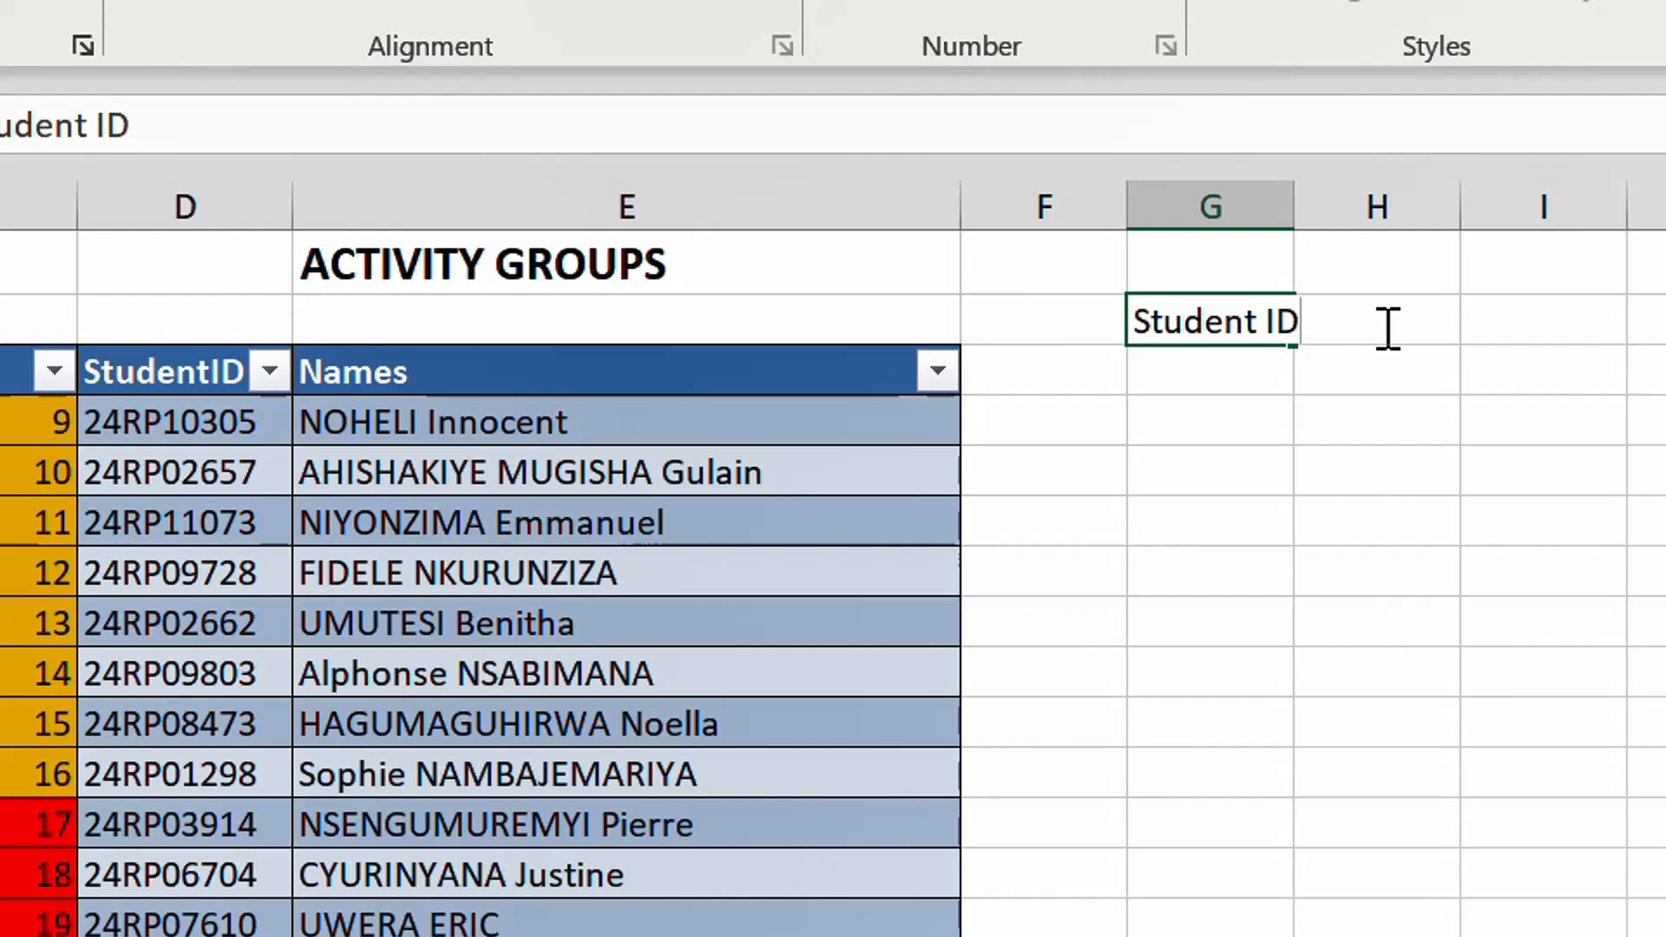
left_click(1506, 405)
Step: Enter the heading "Name" in cell H2 and widen column G to fit its heading
left_click(1385, 326)
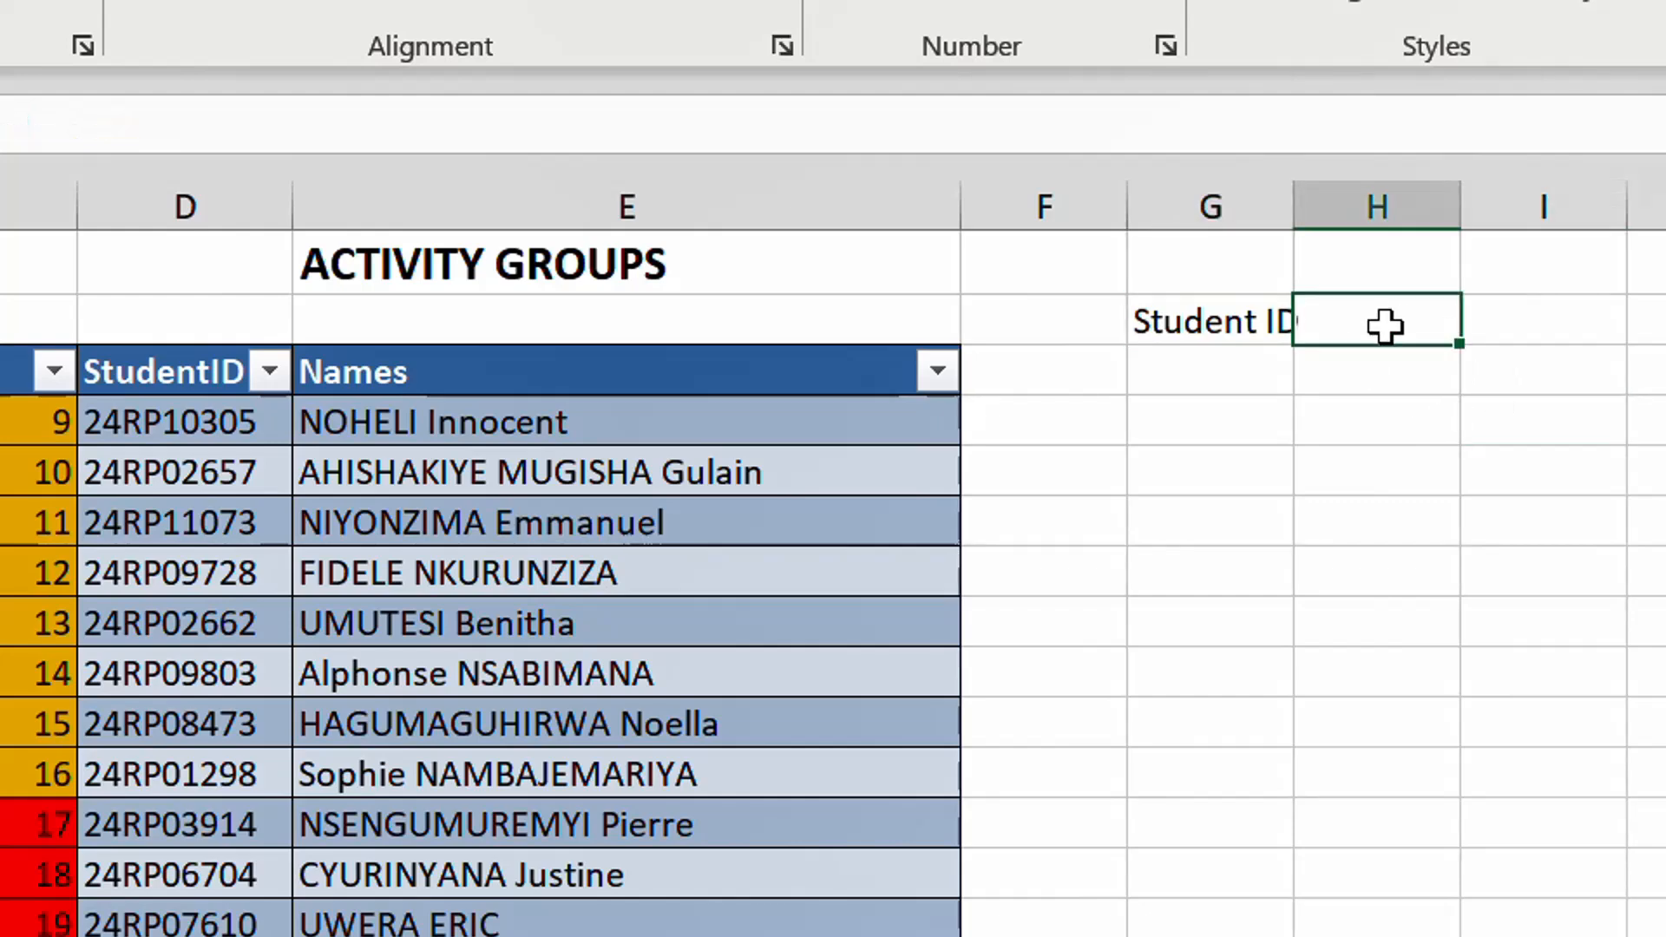
type("Name")
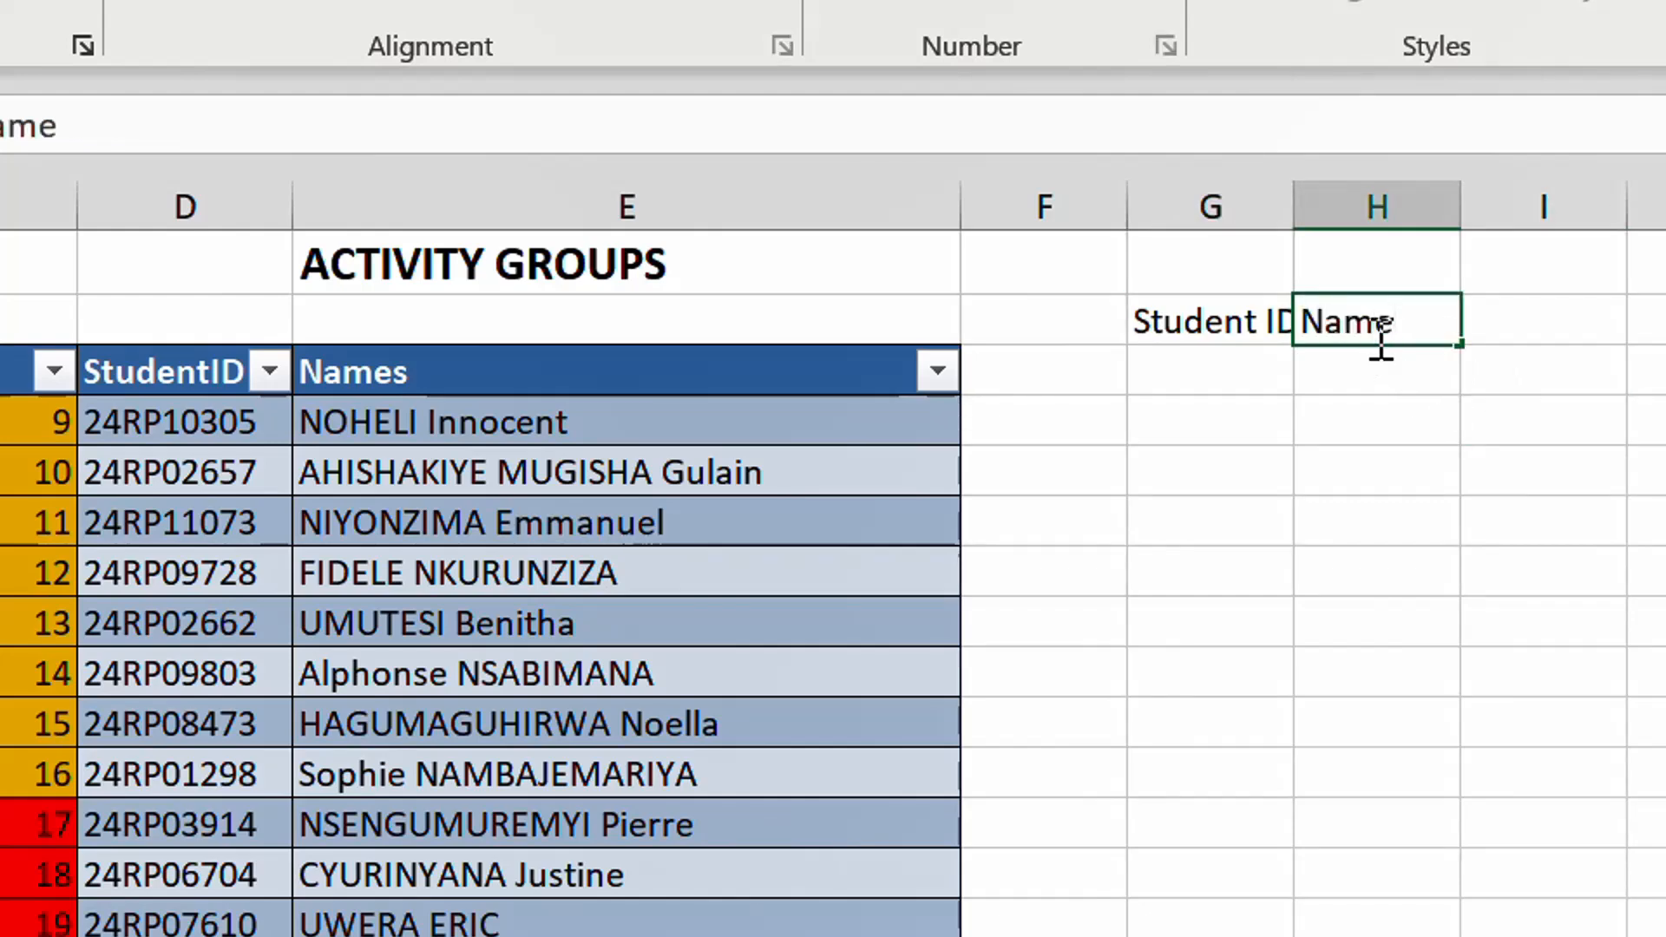
left_click(1100, 438)
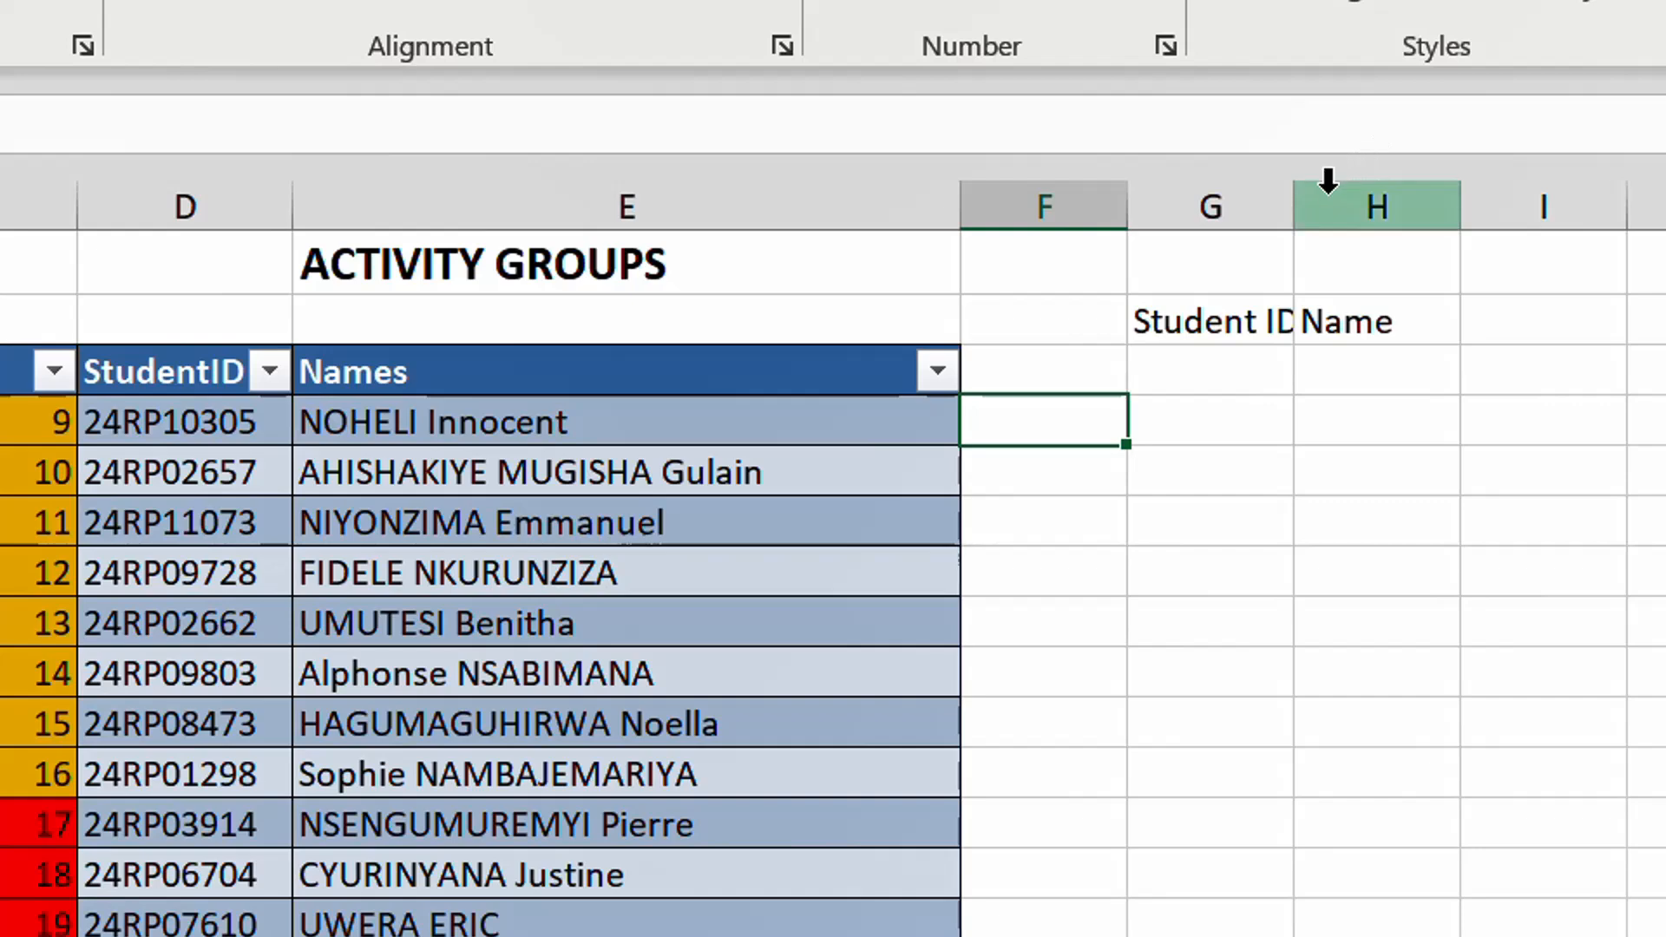
left_click_drag(1293, 201, 1382, 201)
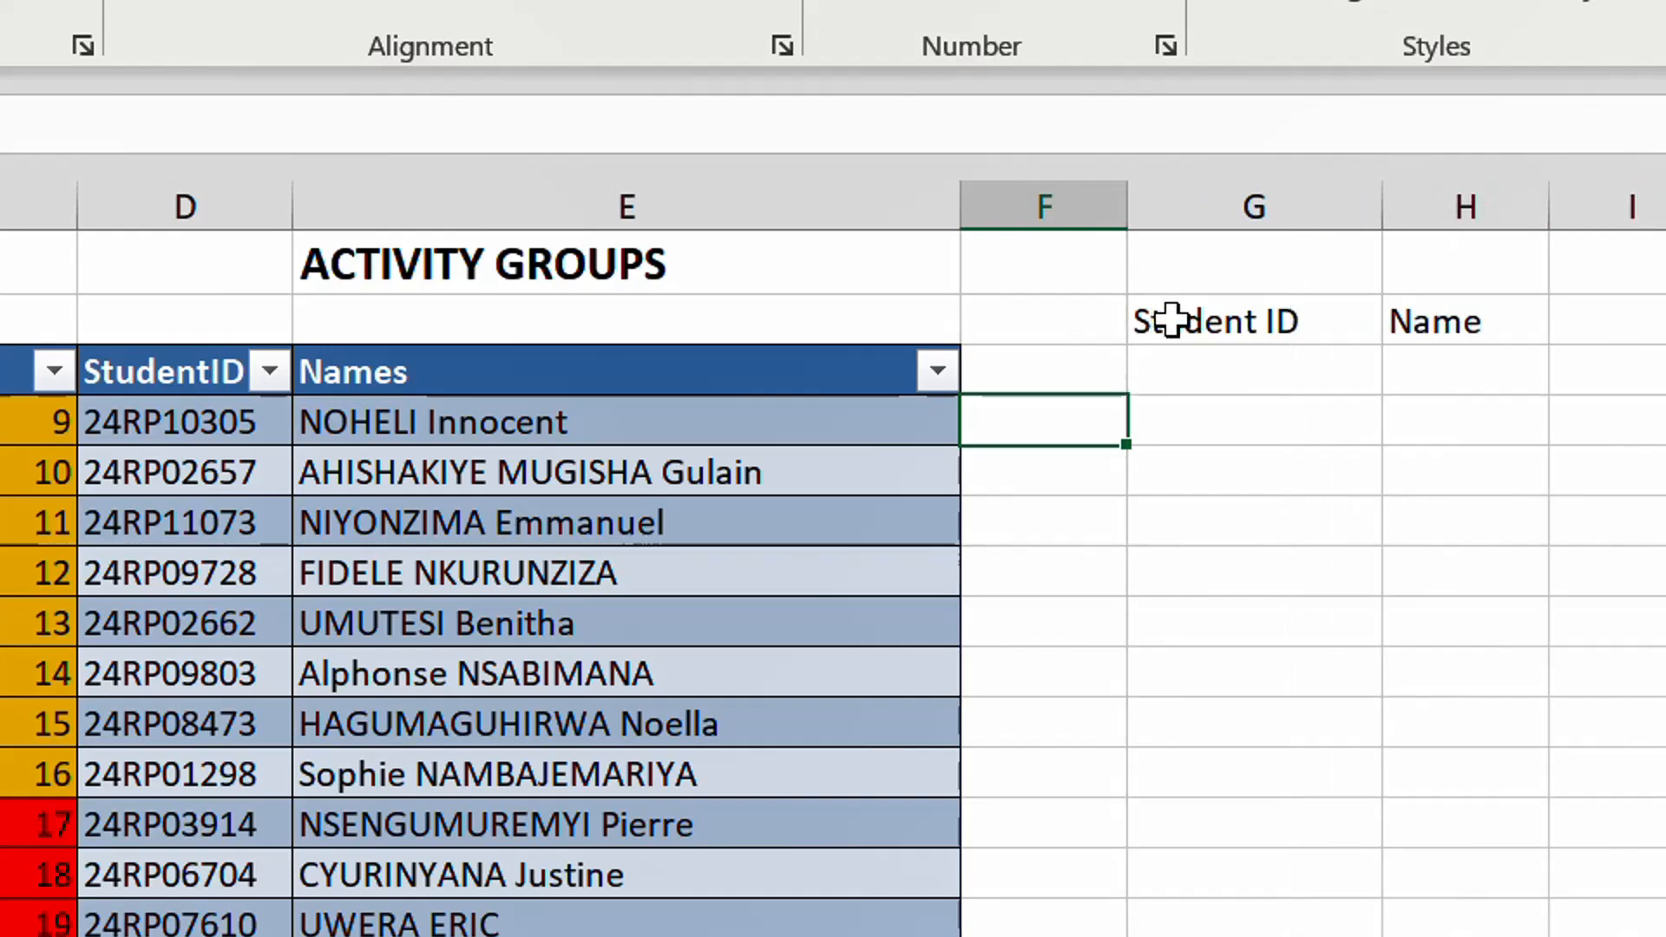
Step: Enter the student ID from row 12 in cell G3 as the lookup value, and widen column H for full names
left_click(1244, 367)
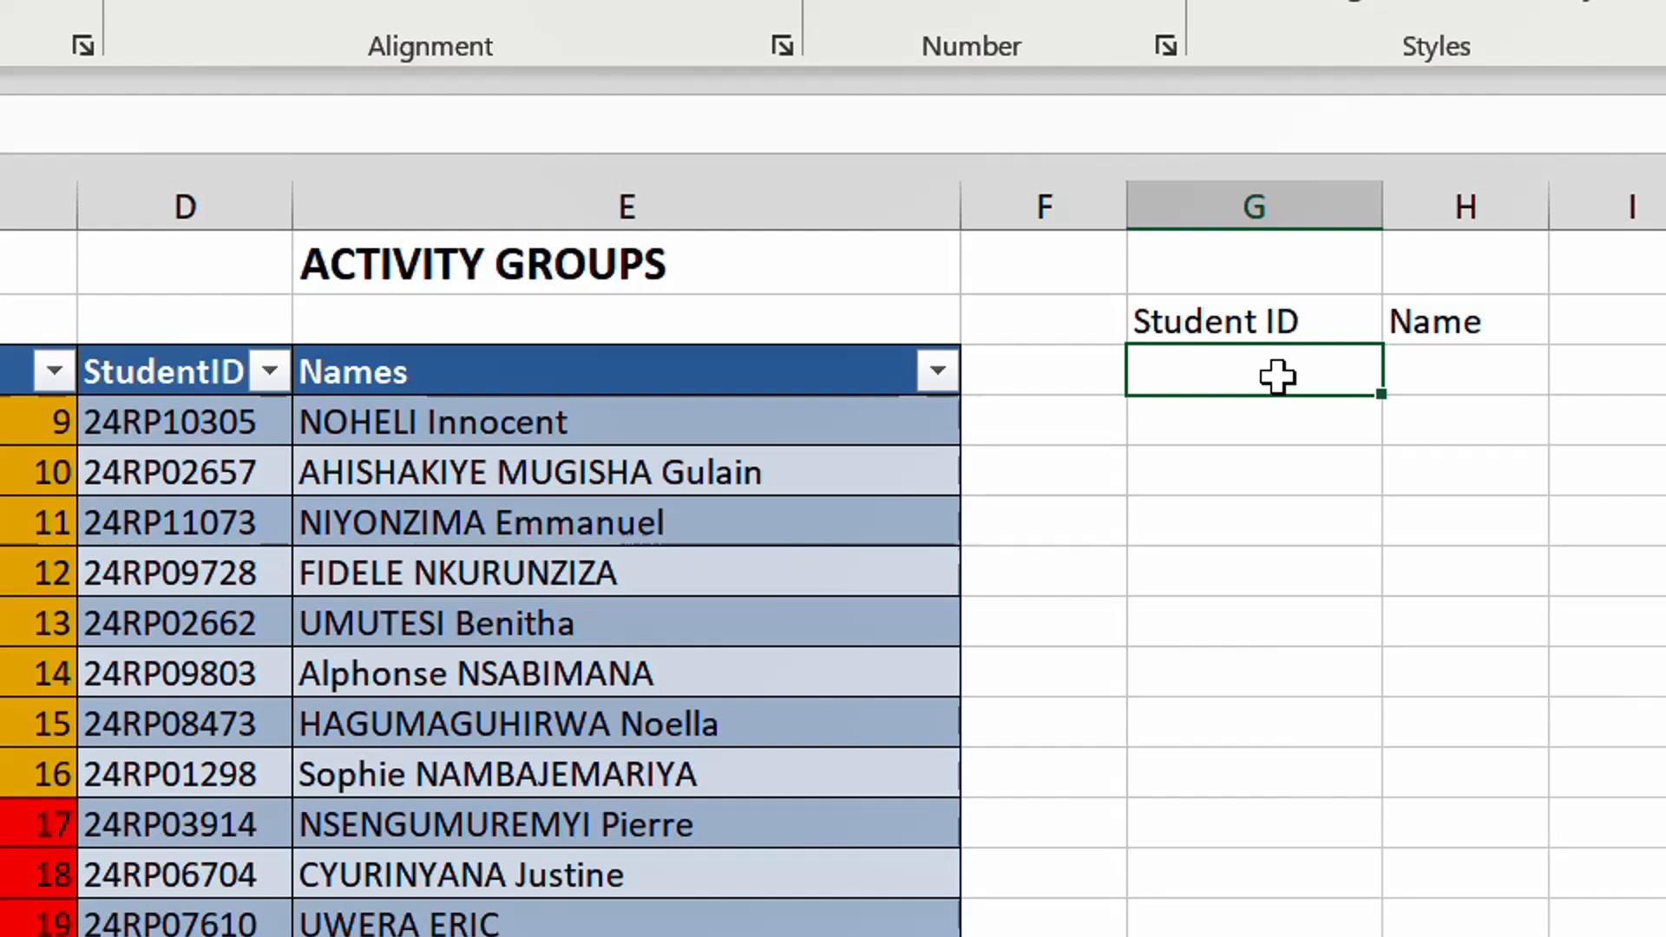
type("24")
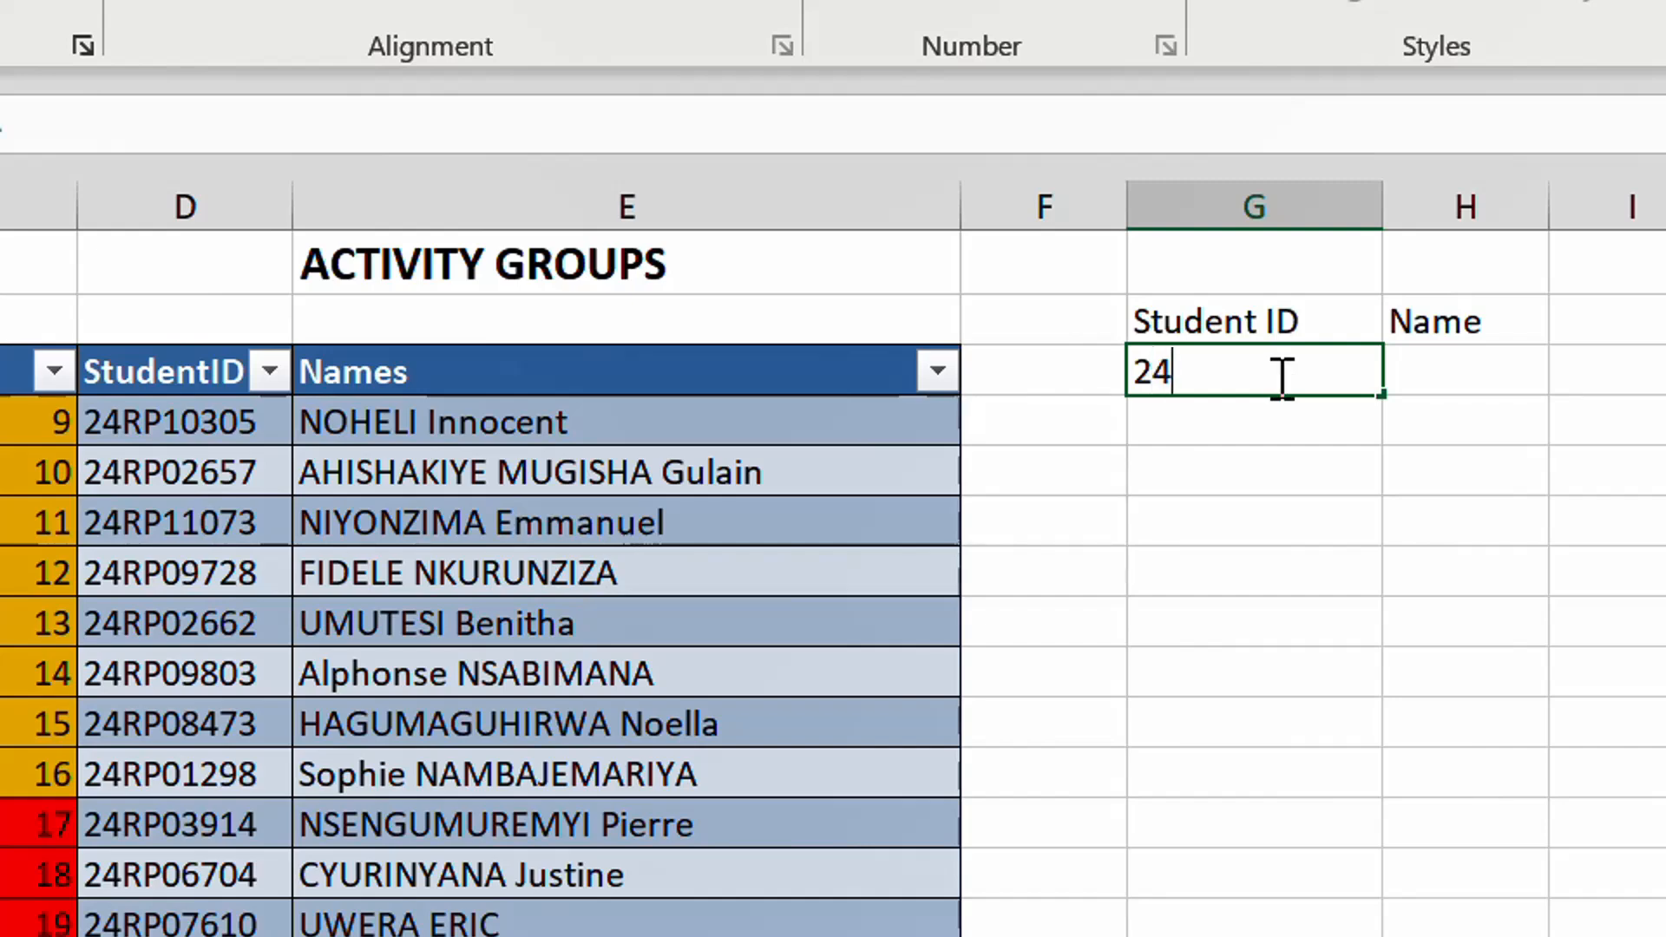
type("RP1")
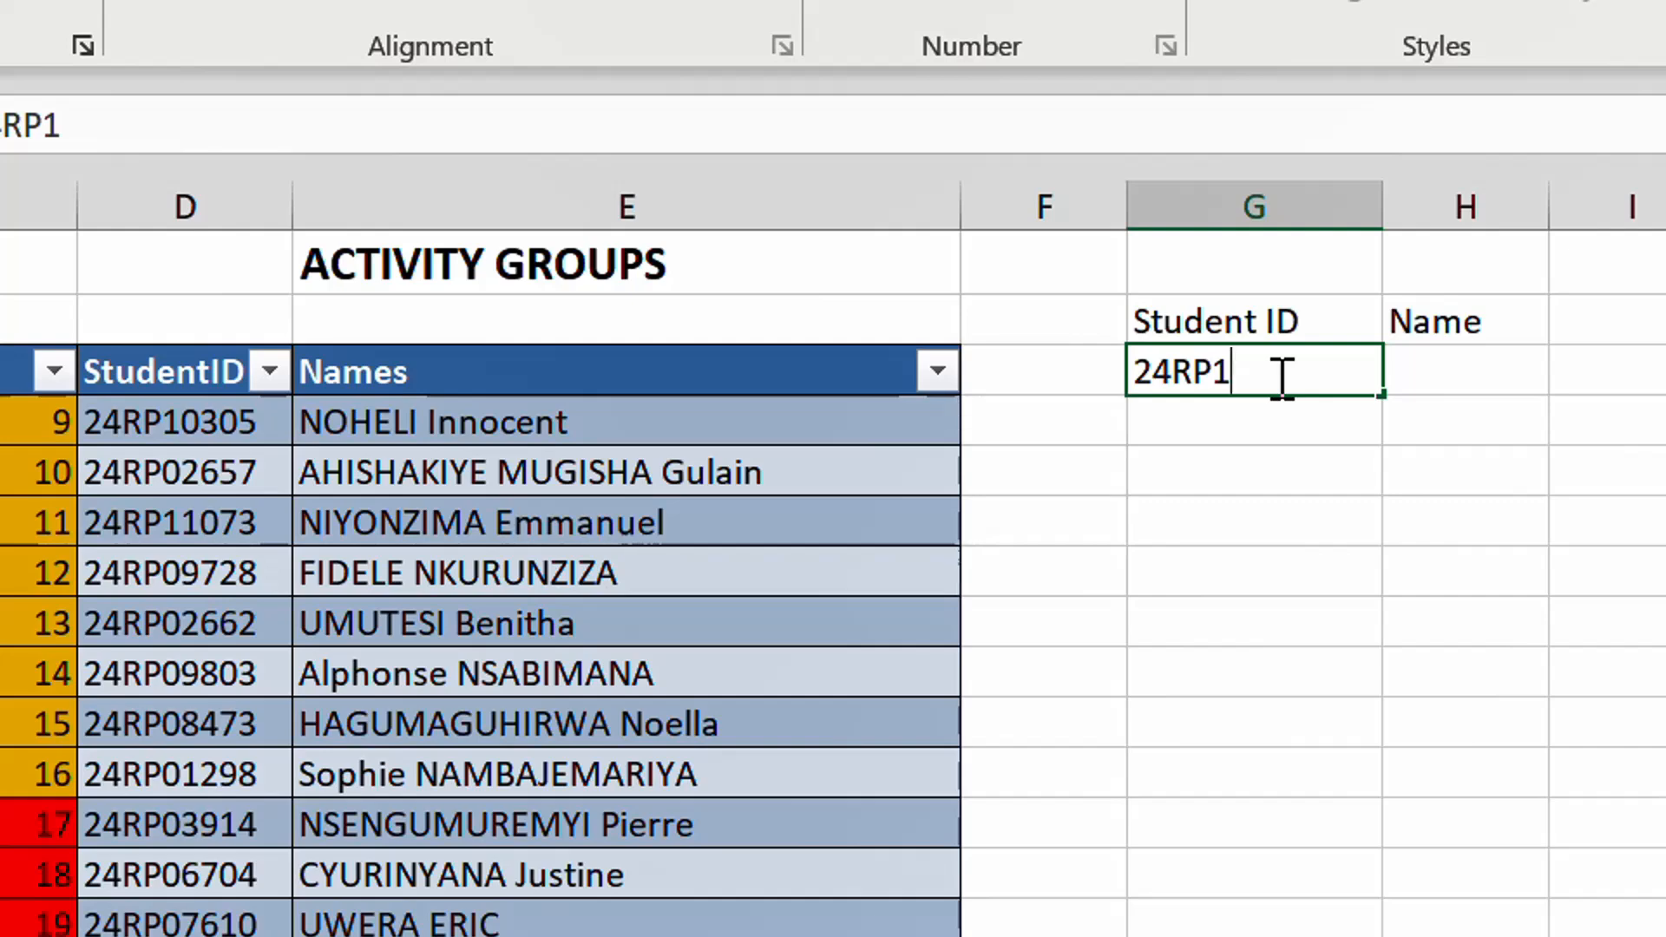
type("0305")
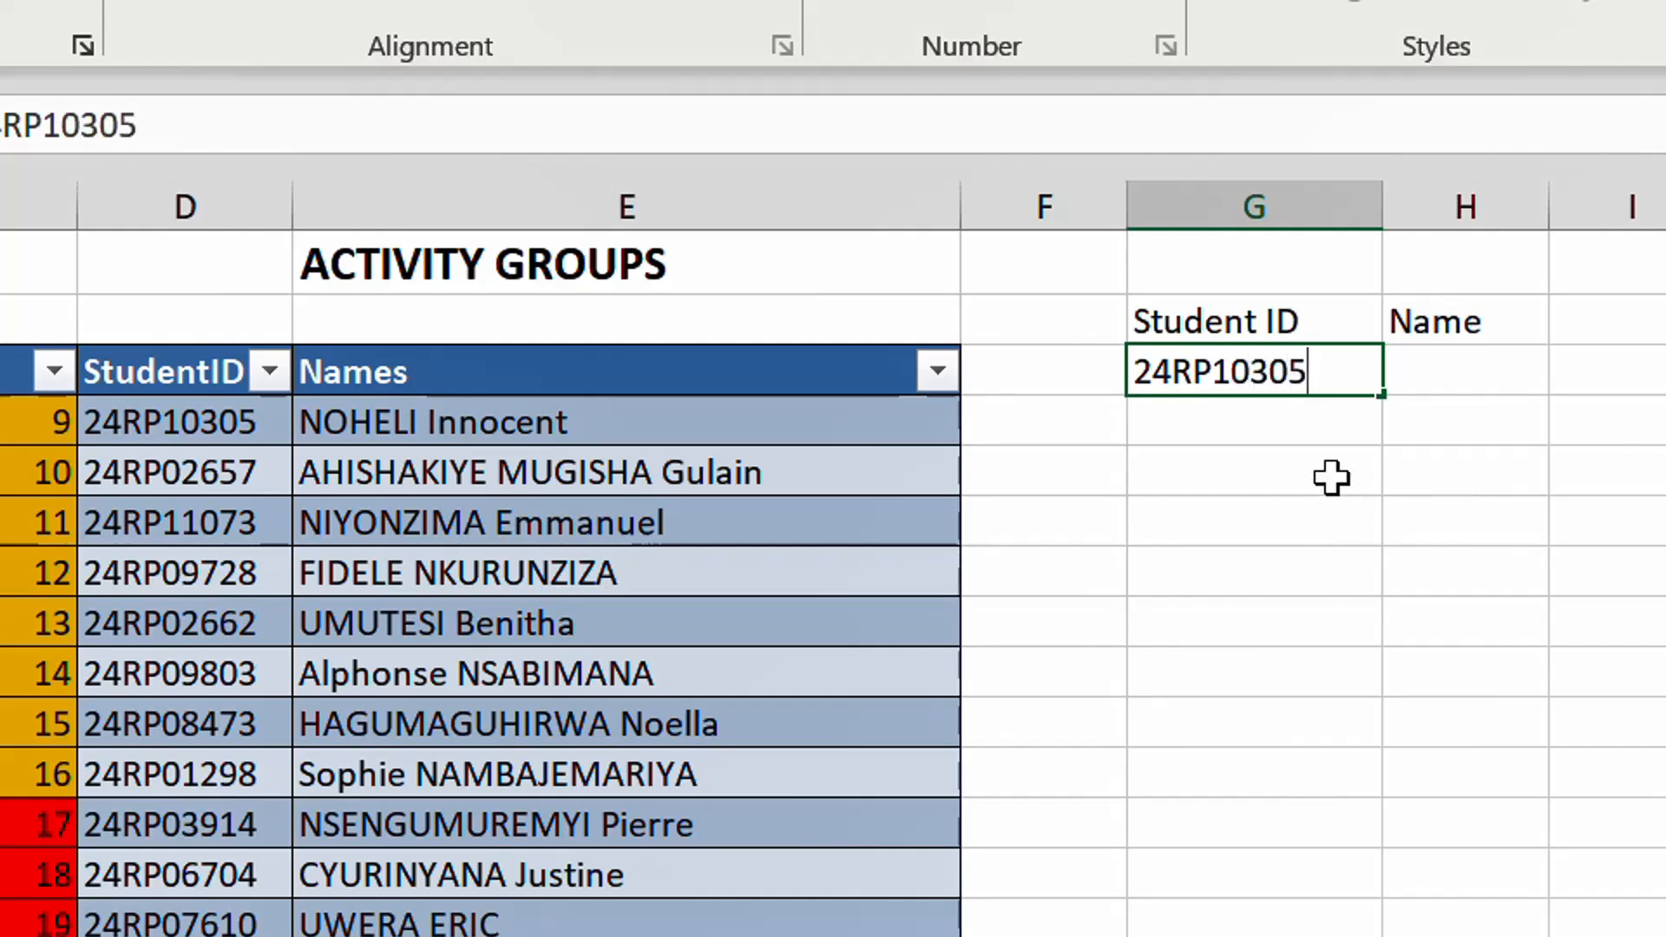
key("Return")
left_click(1343, 382)
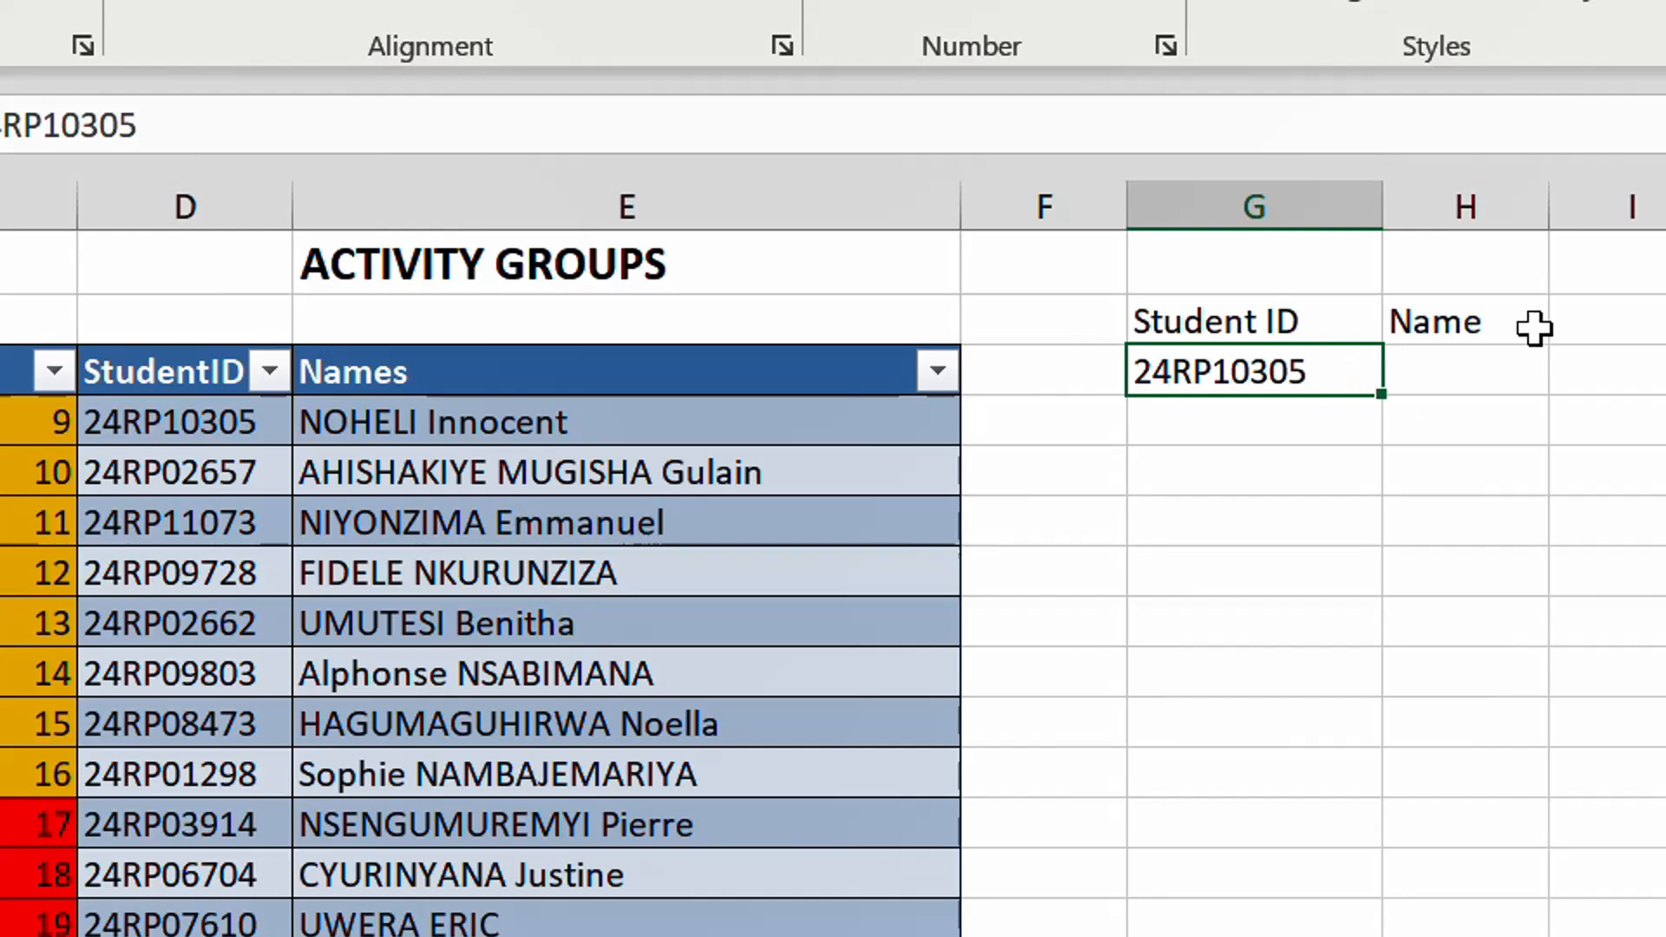
left_click_drag(1553, 206, 1664, 208)
Step: Begin a VLOOKUP formula in H3 with G3 as the lookup value and D12:E35 as the table array
left_click(1491, 382)
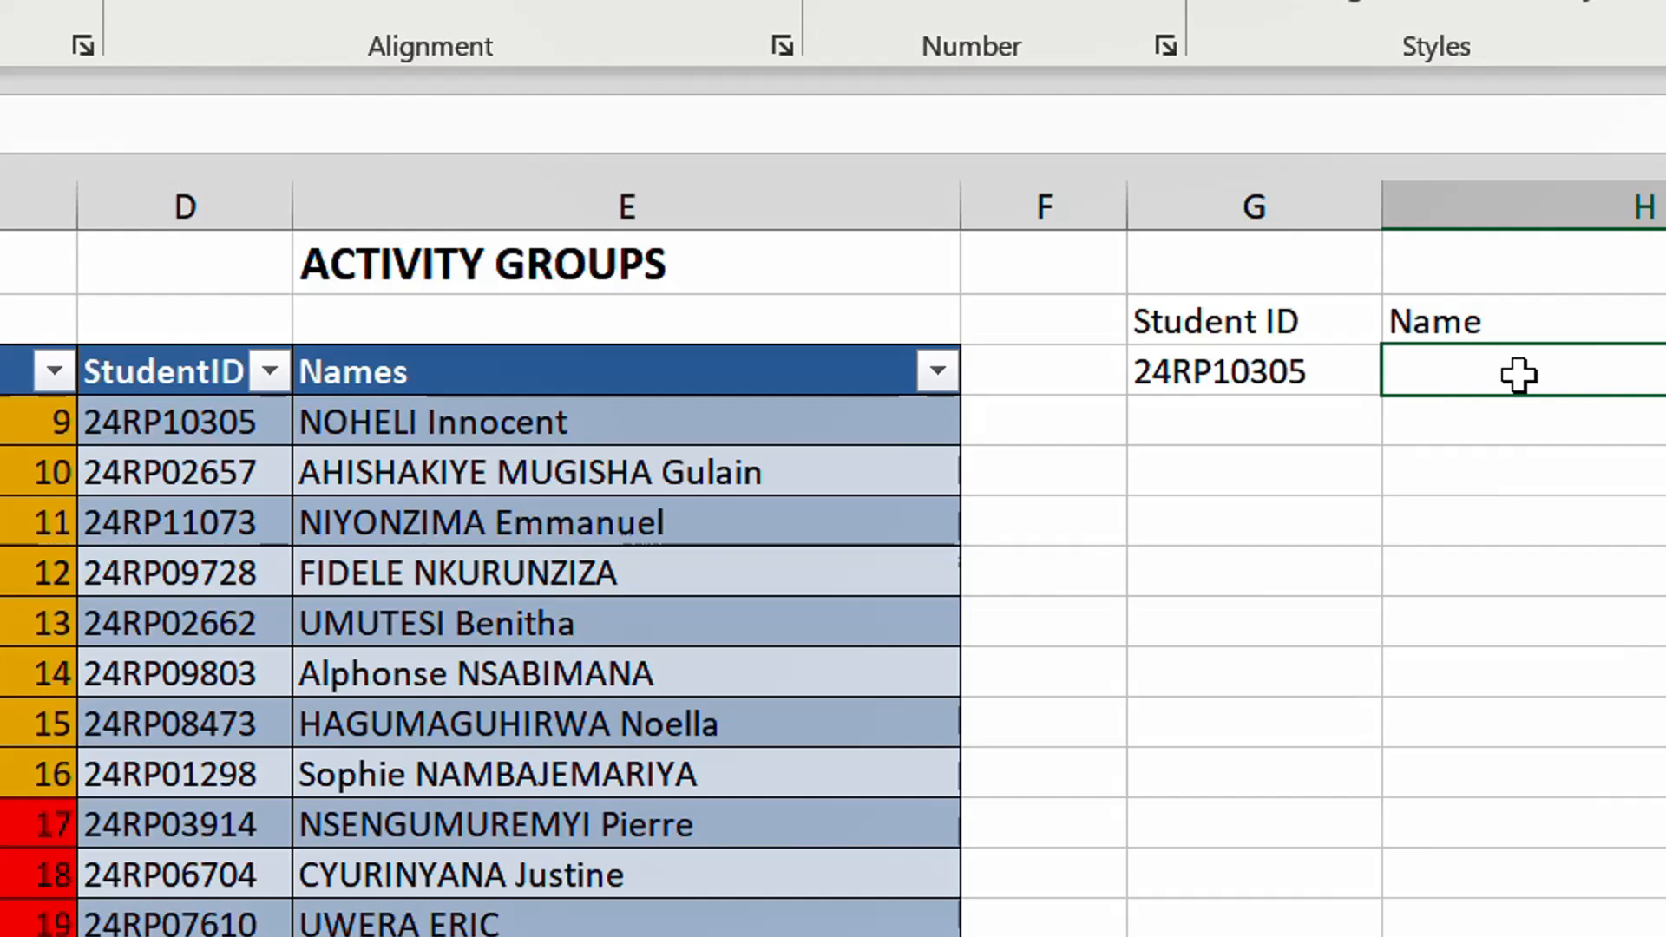
type("=VL")
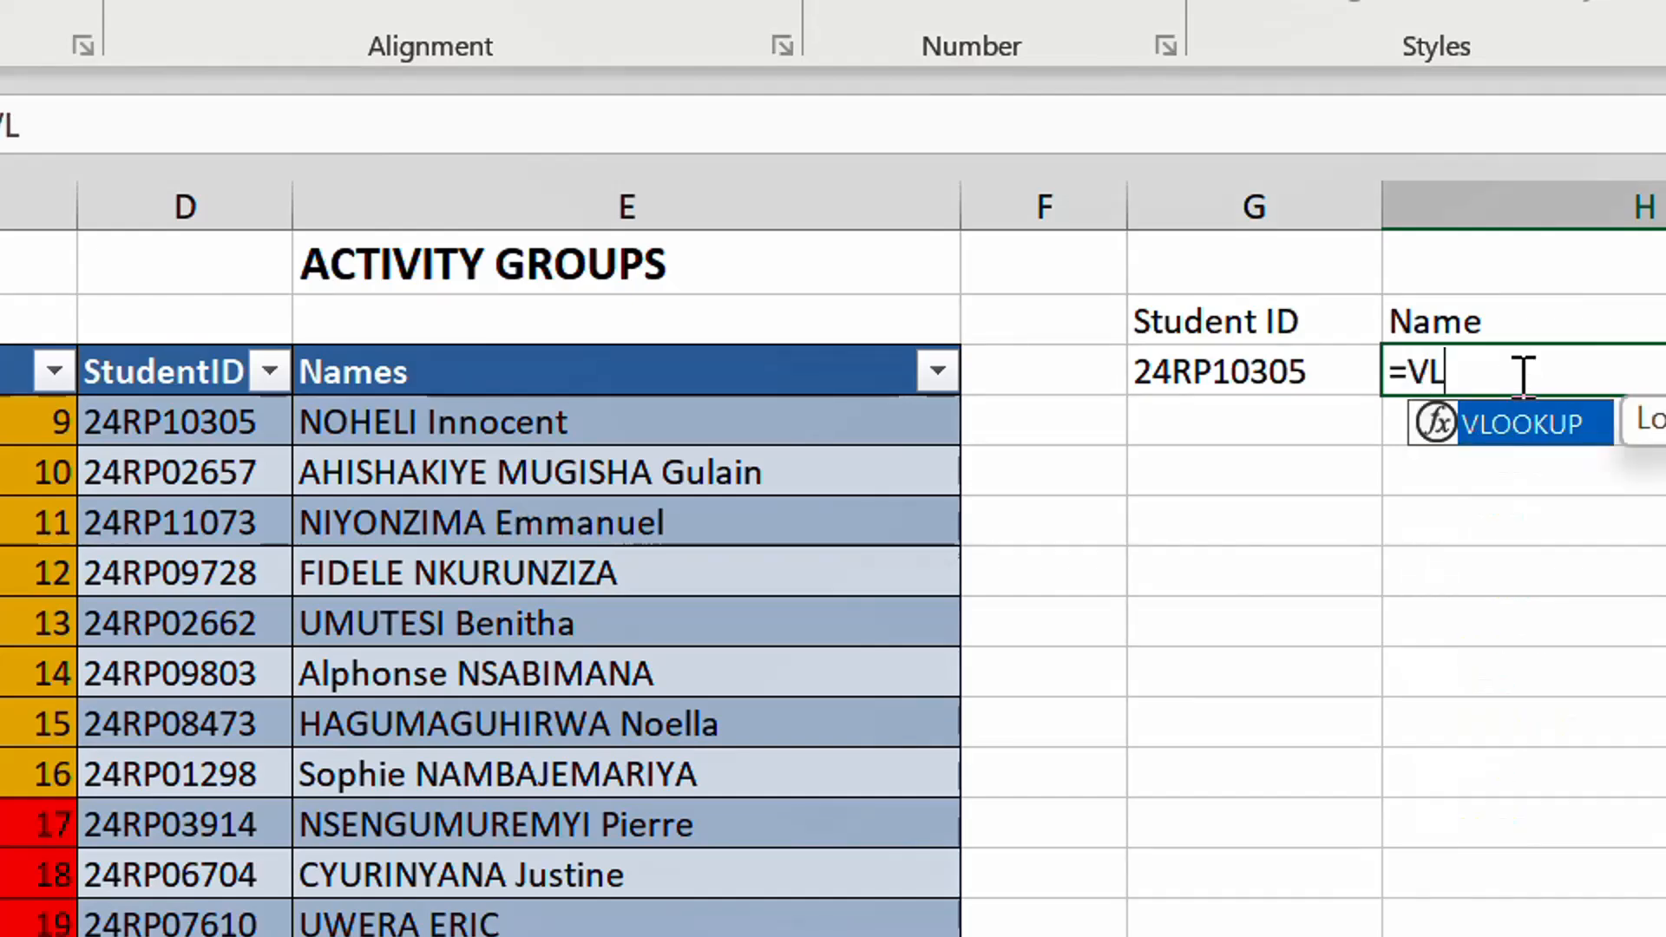
type("O")
double_click(1541, 432)
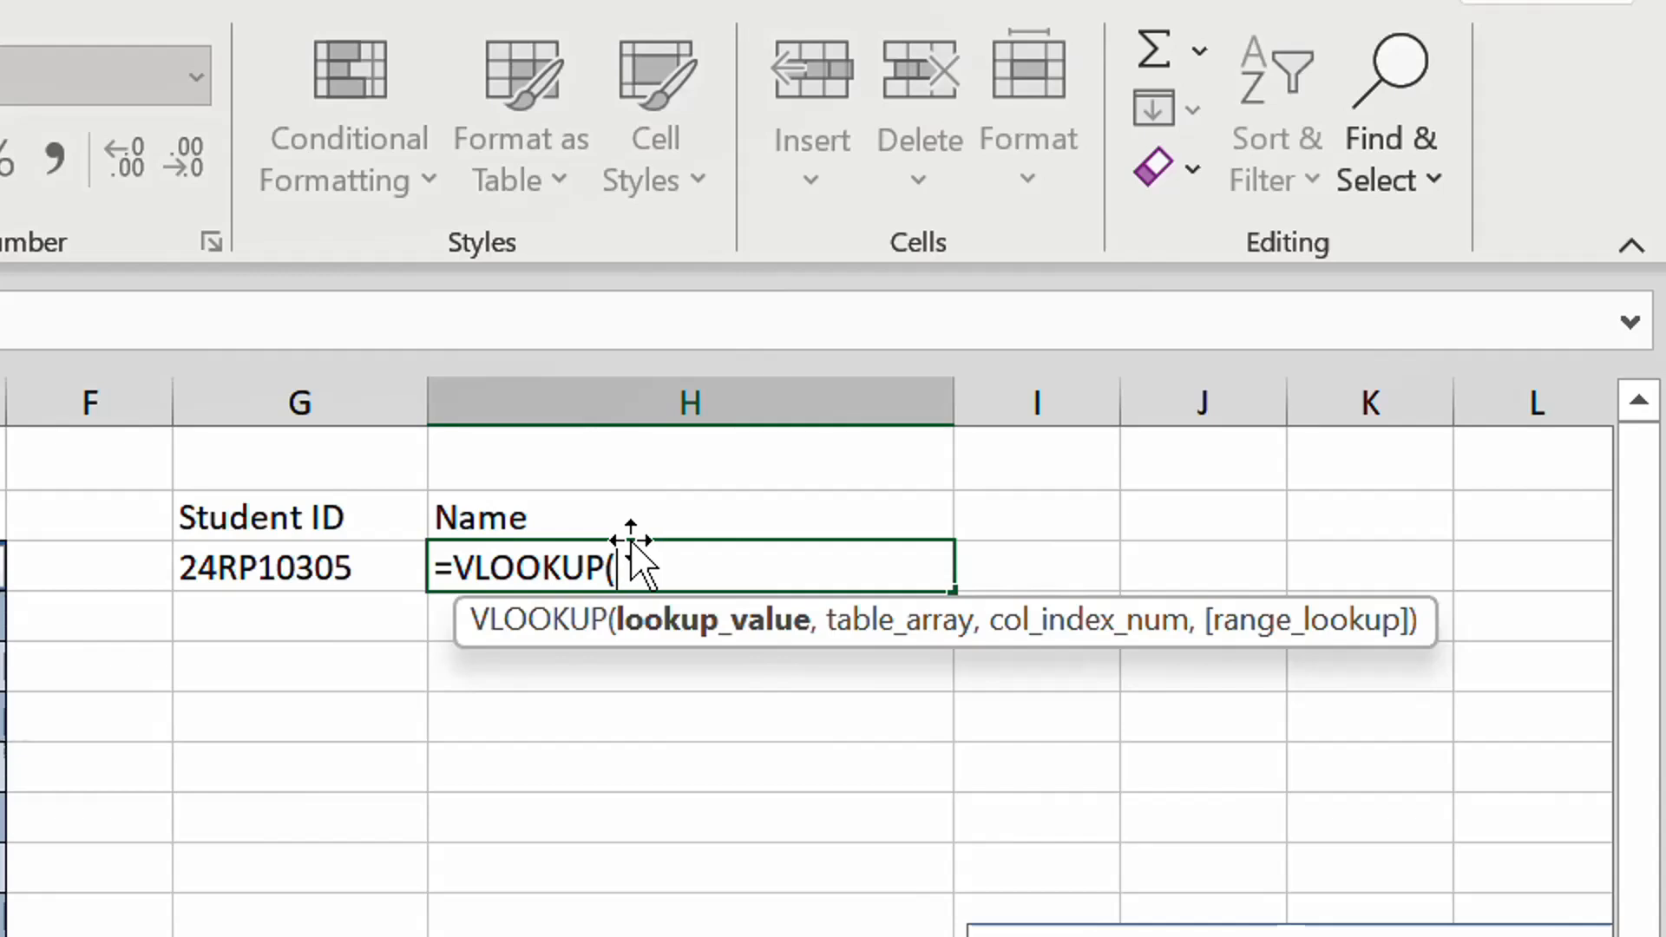
left_click(358, 563)
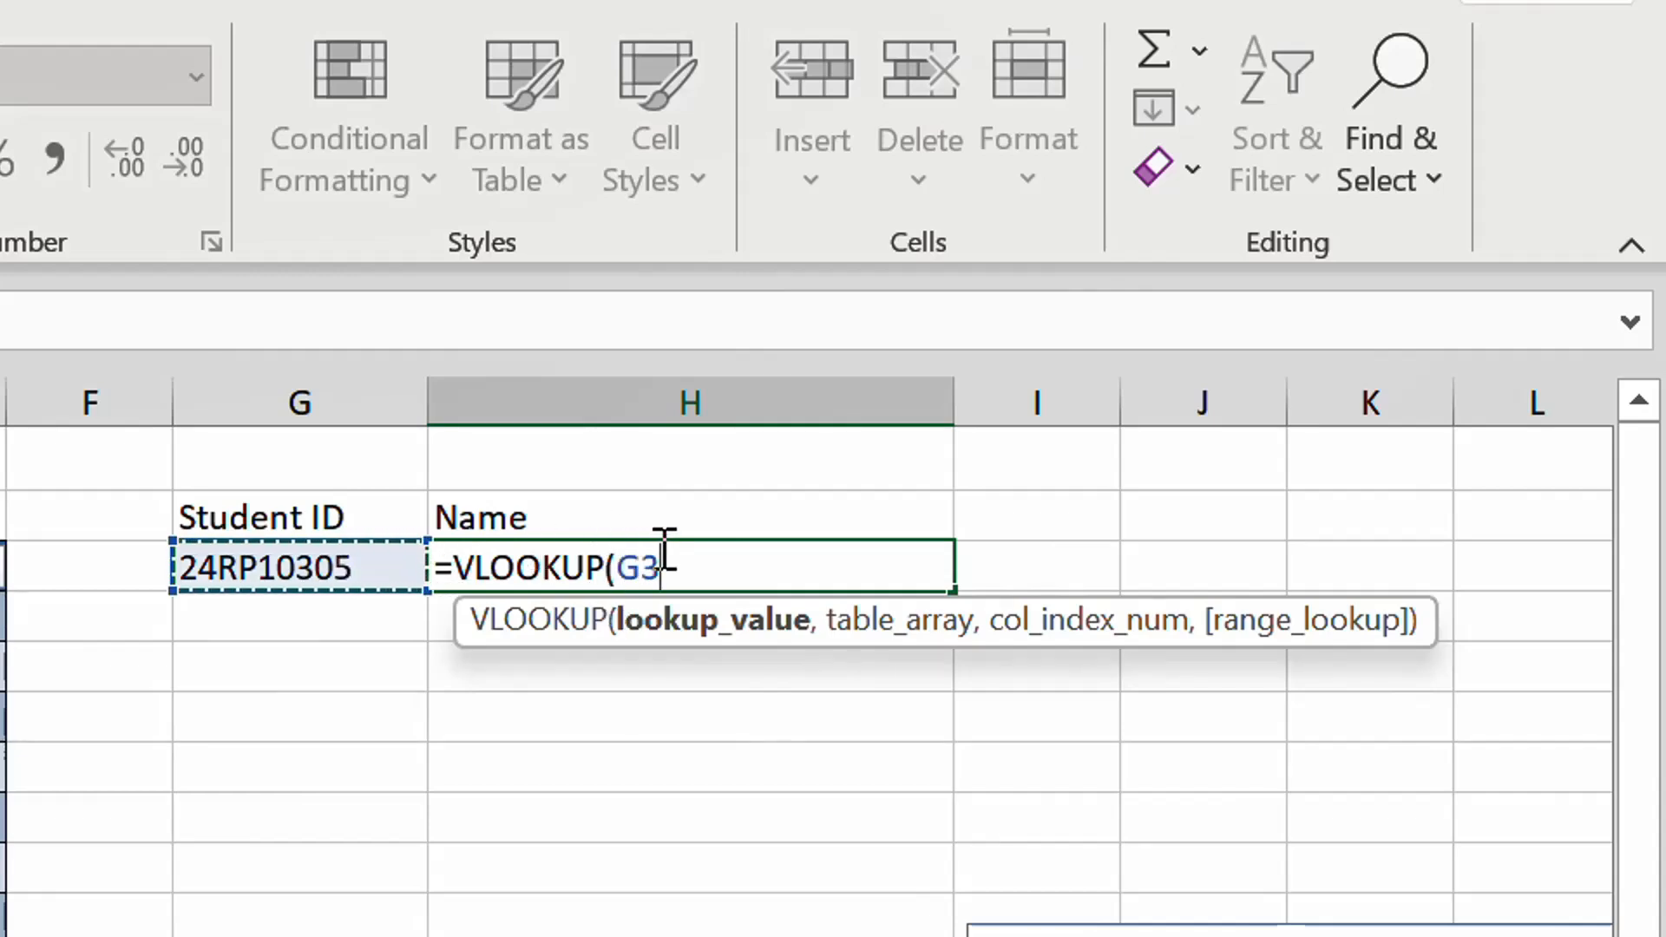
type(",")
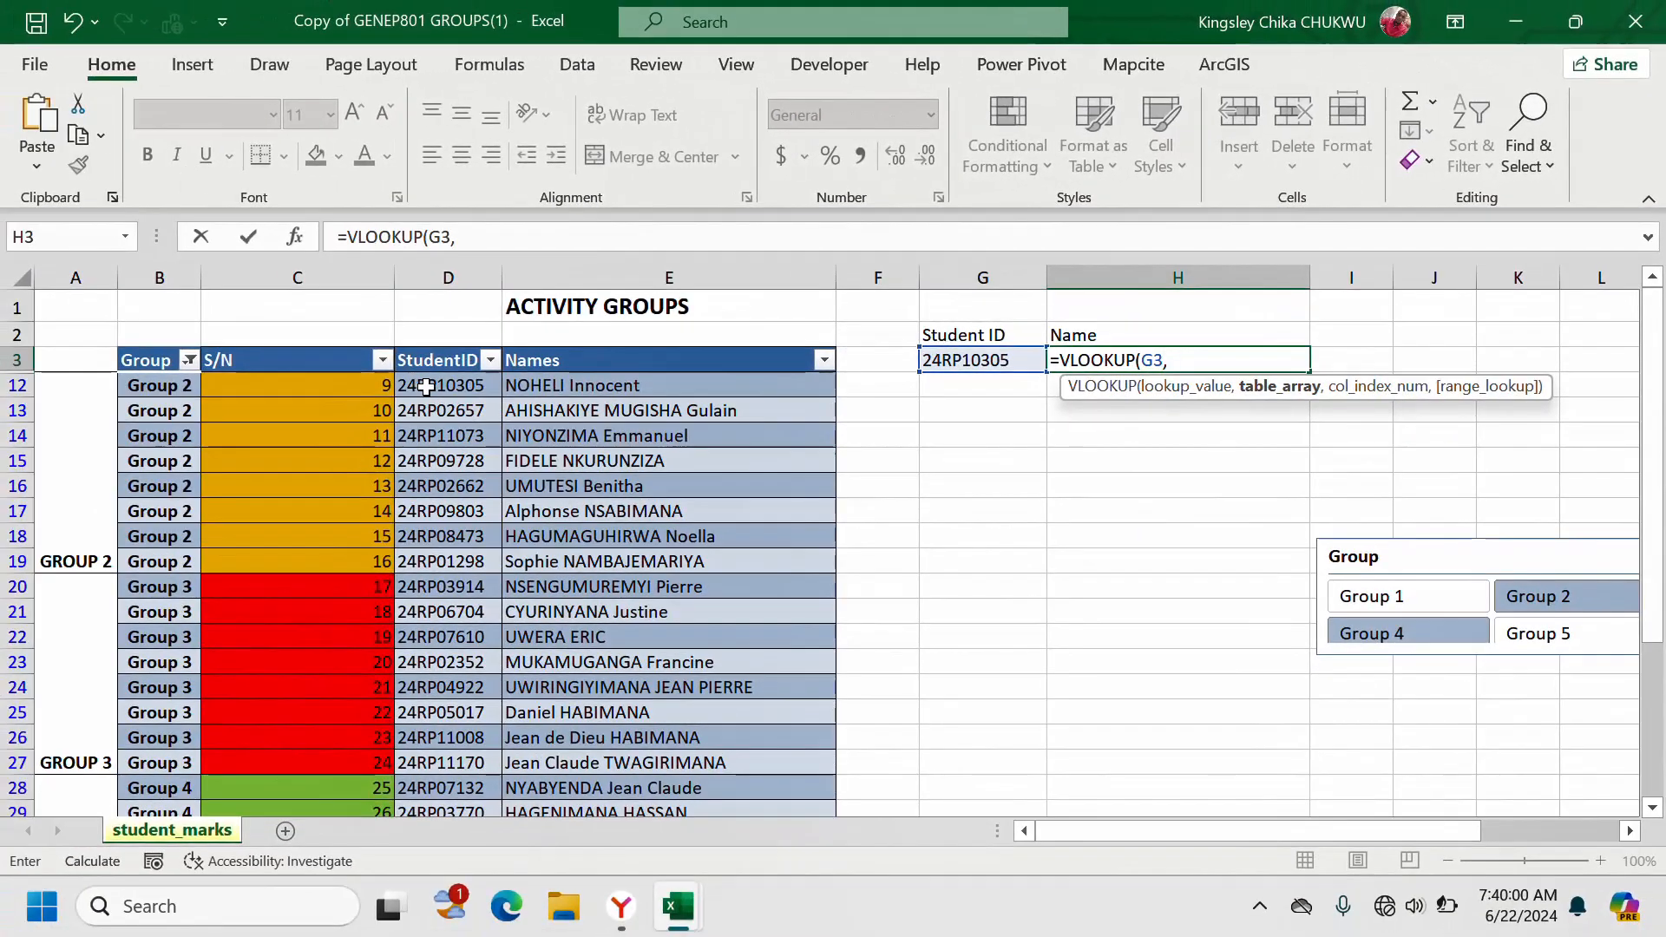
left_click_drag(426, 388, 727, 770)
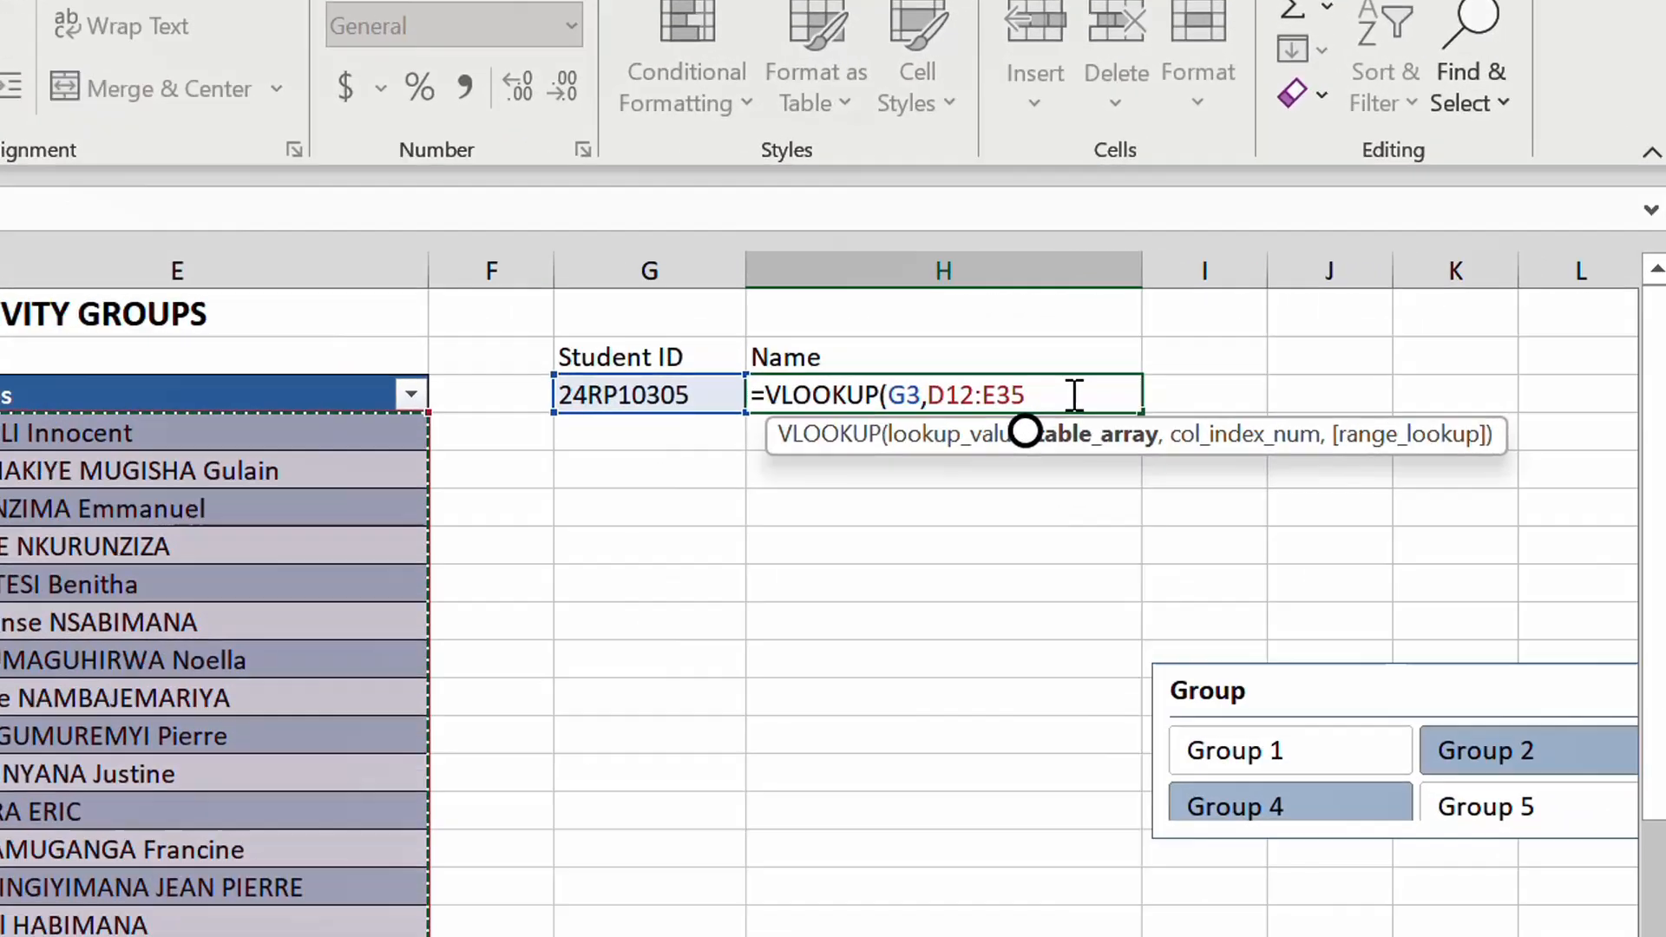
Step: Complete the VLOOKUP formula in H3 with column index 2 and FALSE for an exact match
type(",")
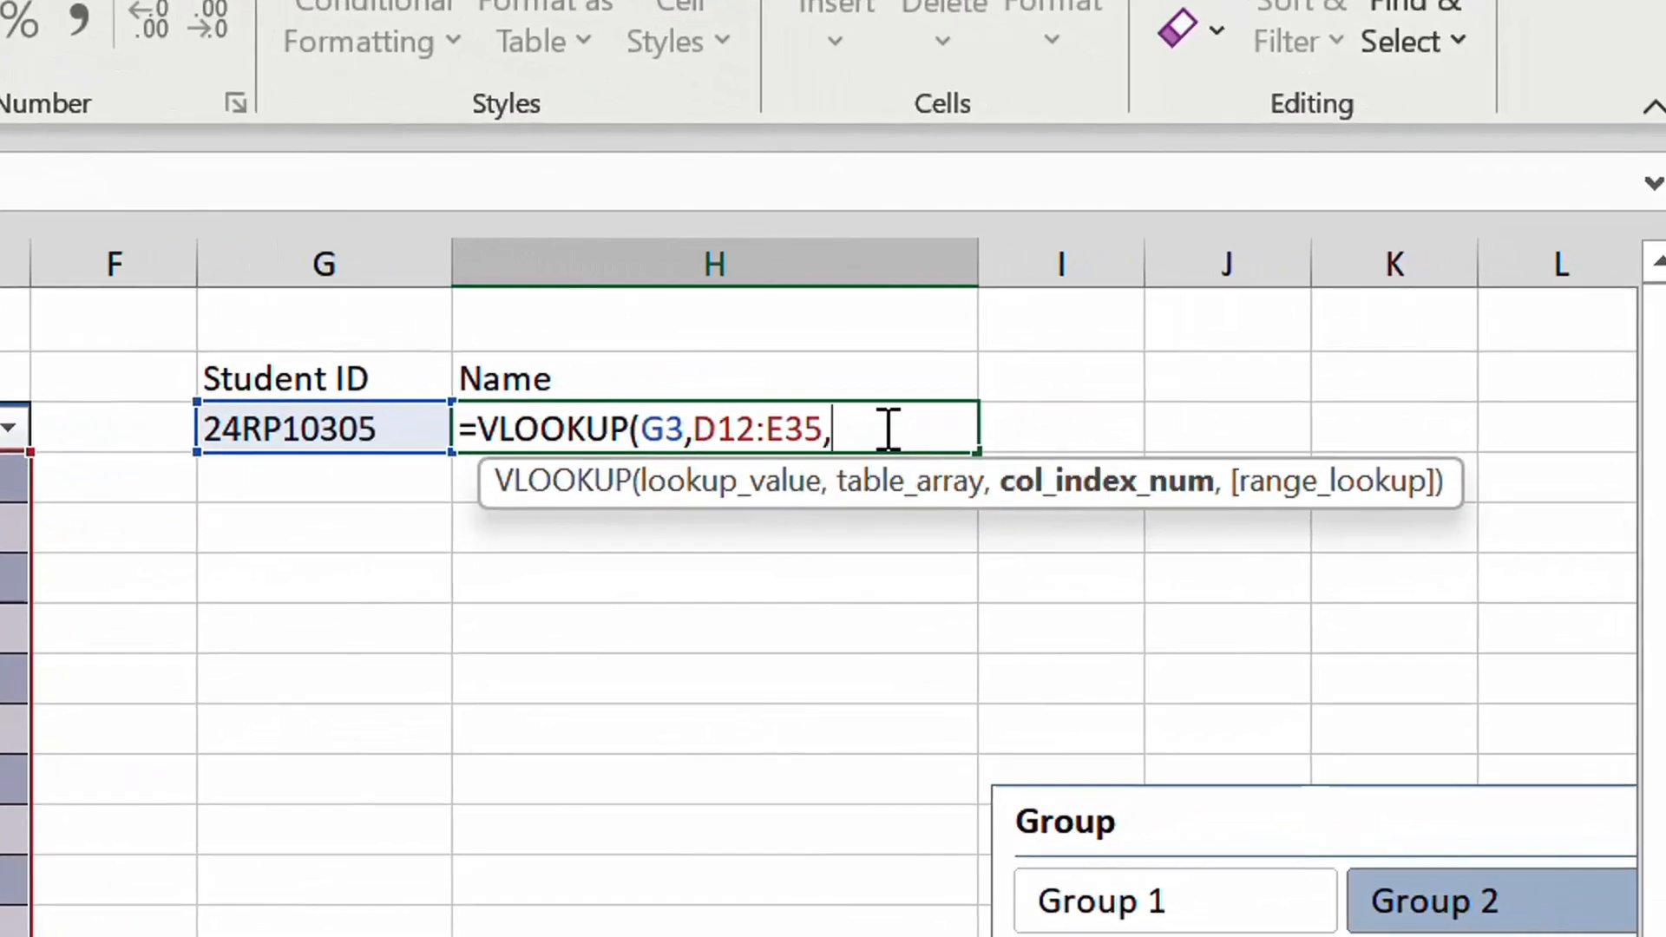
type("2")
type(",f")
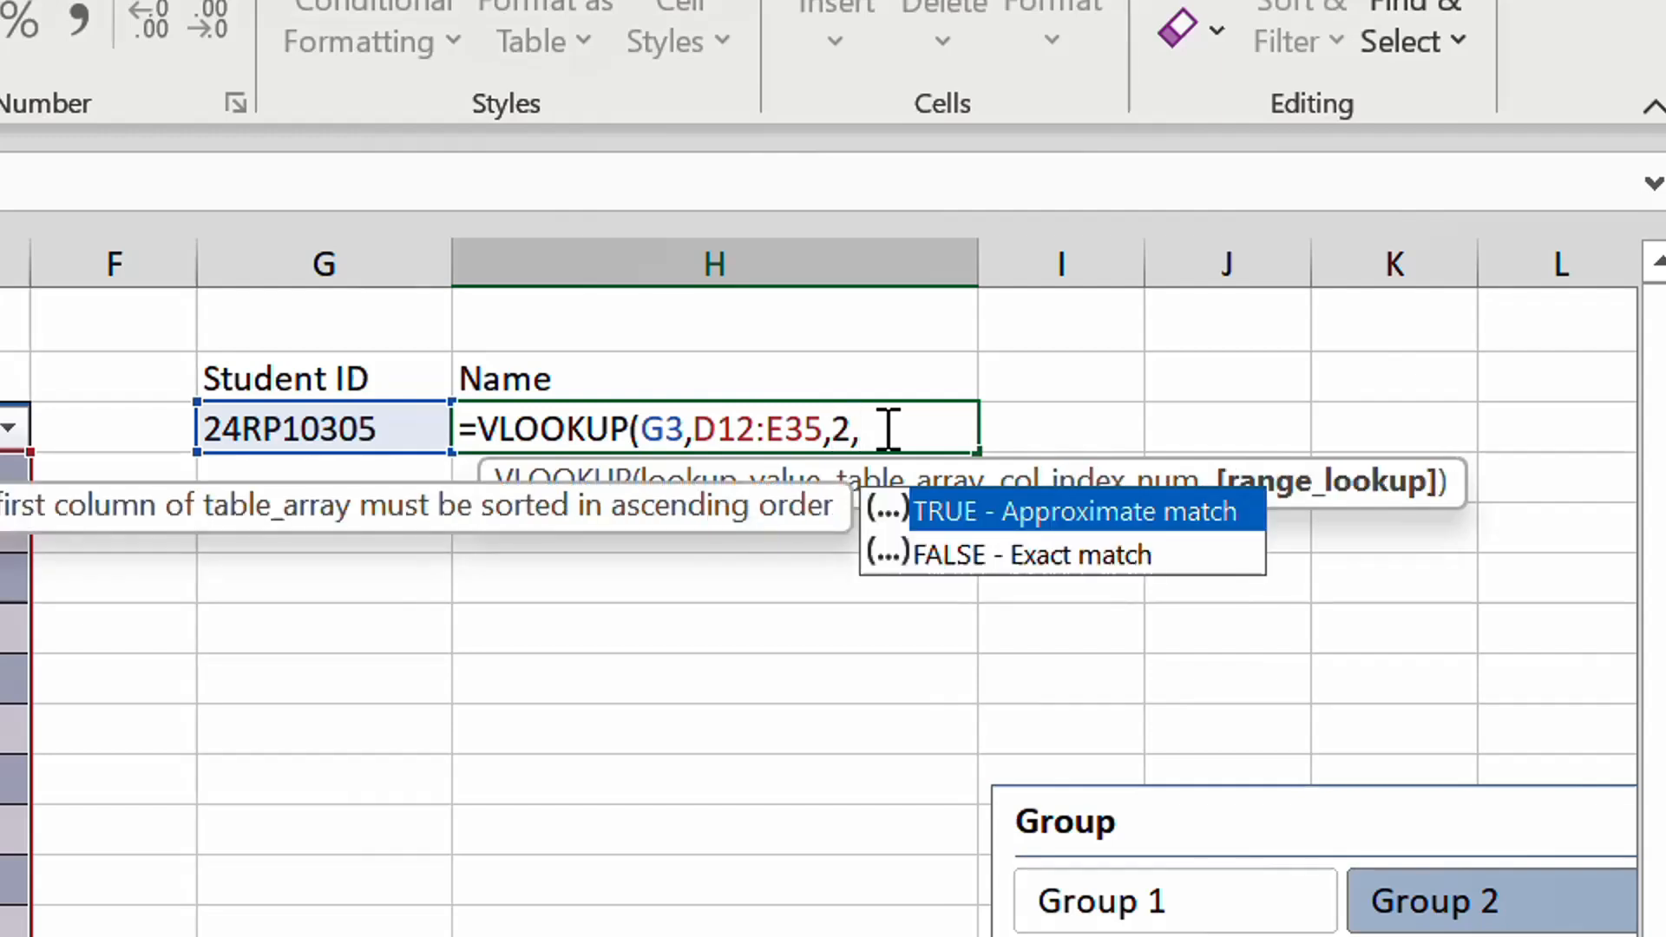
type("L")
key("BackSpace")
key("BackSpace")
type("FALSE")
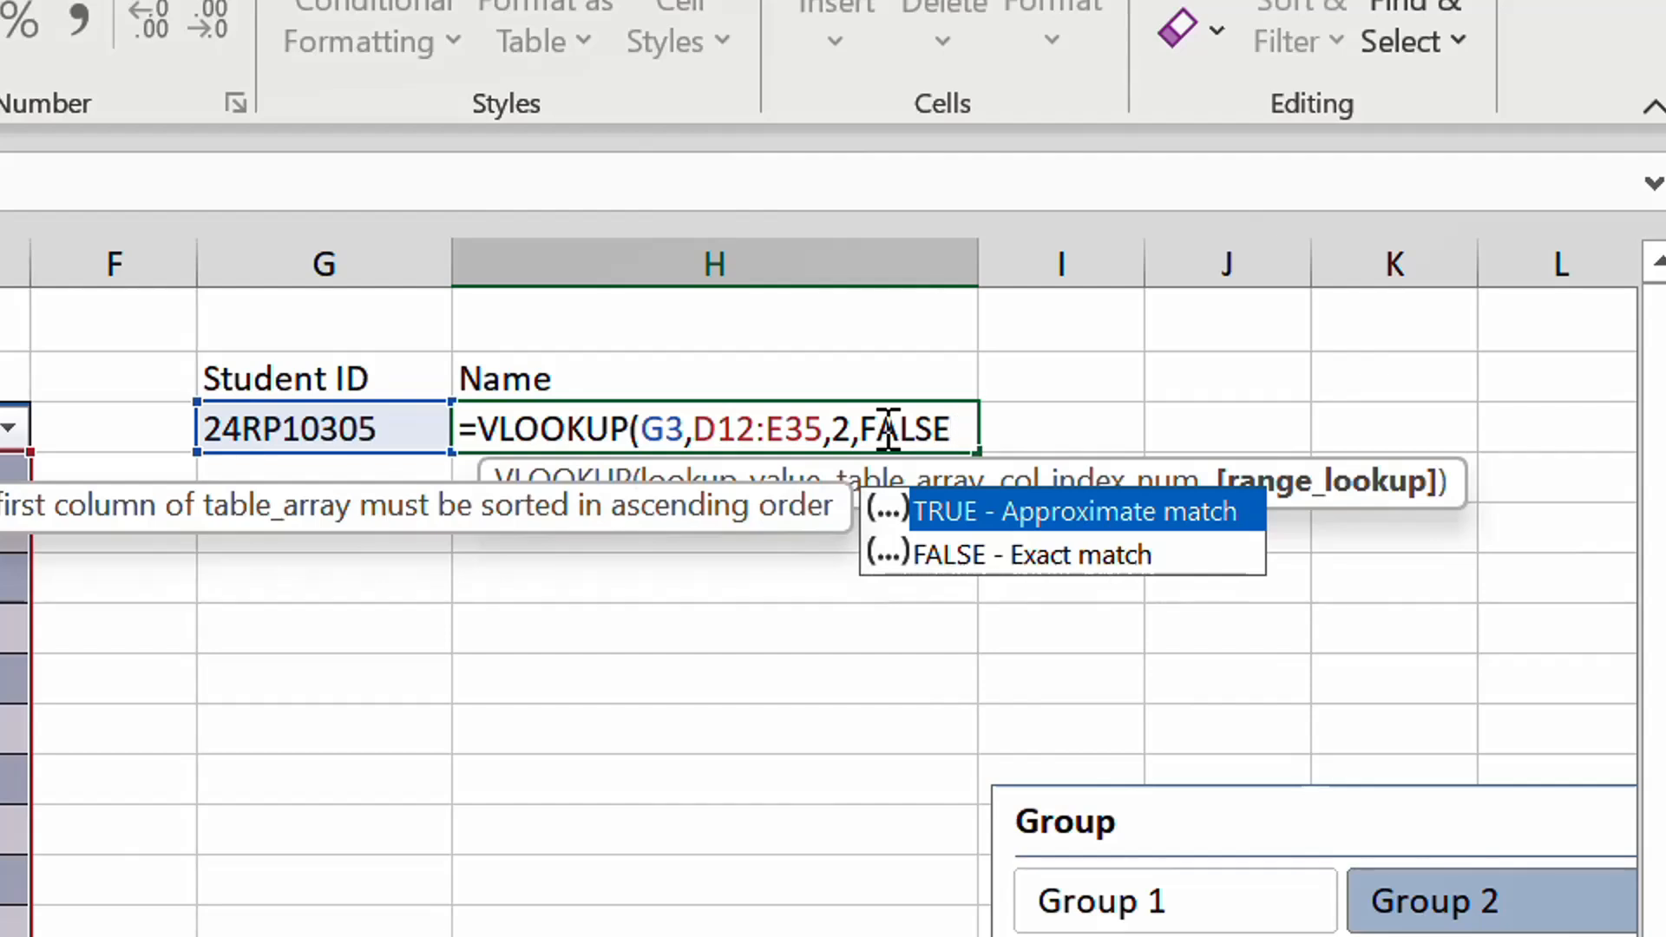
type(")")
key("Return")
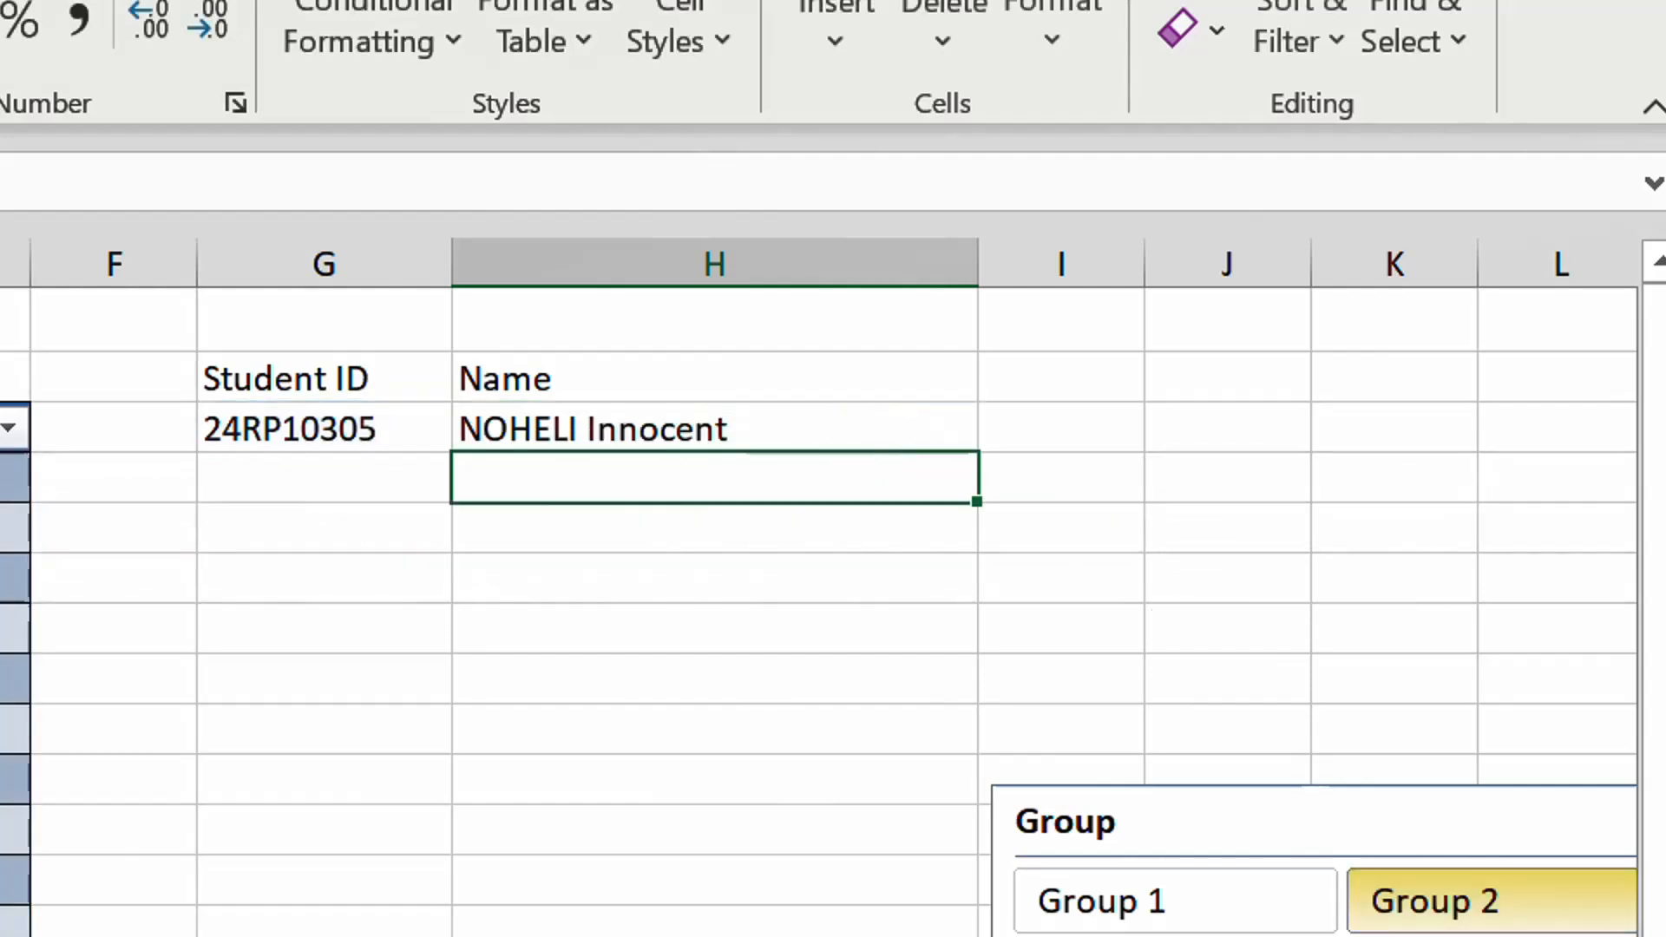
Step: Test the lookup by copying the student ID from D25 into G3
left_click(392, 434)
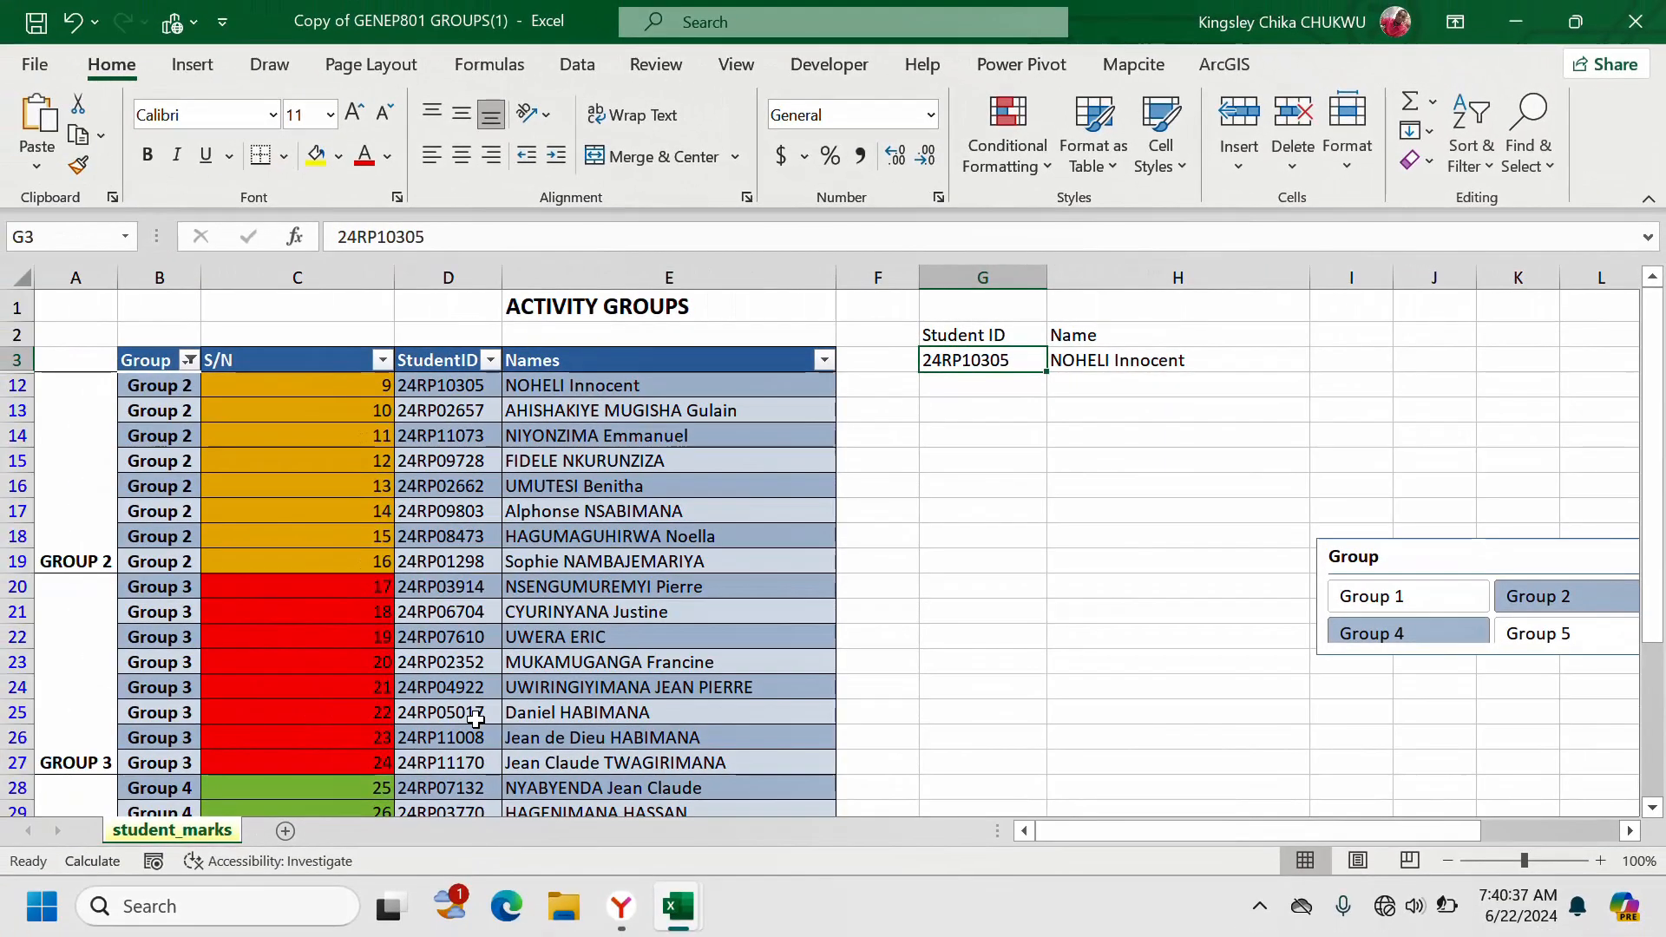
left_click(475, 718)
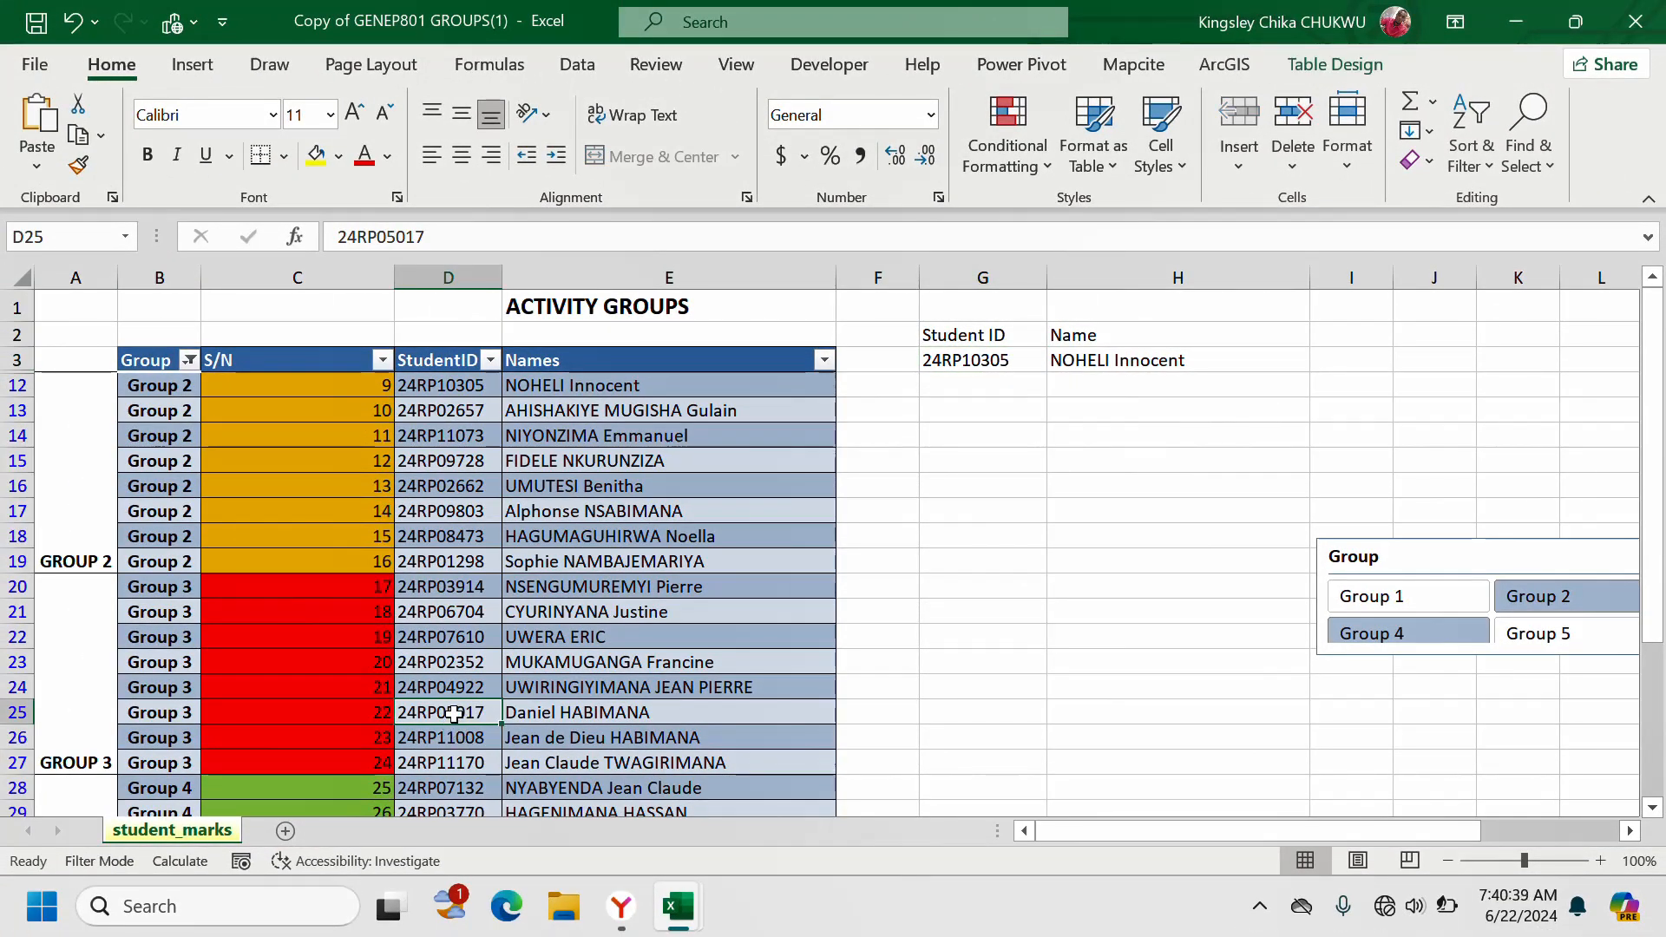
key("ctrl+c")
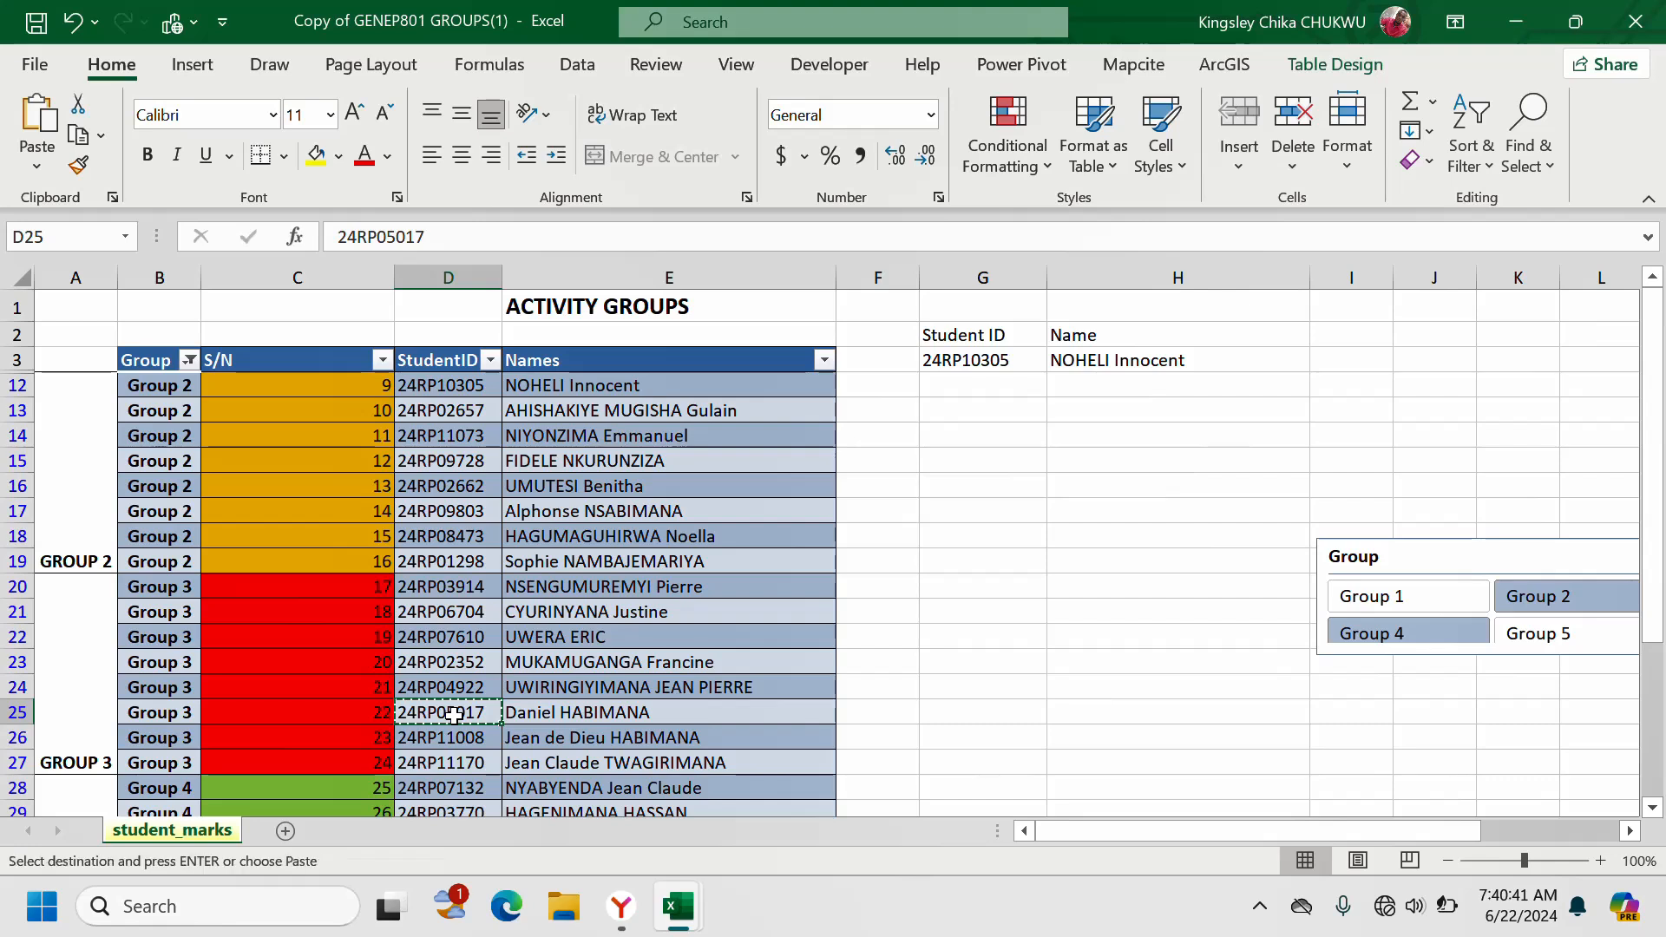
left_click(956, 361)
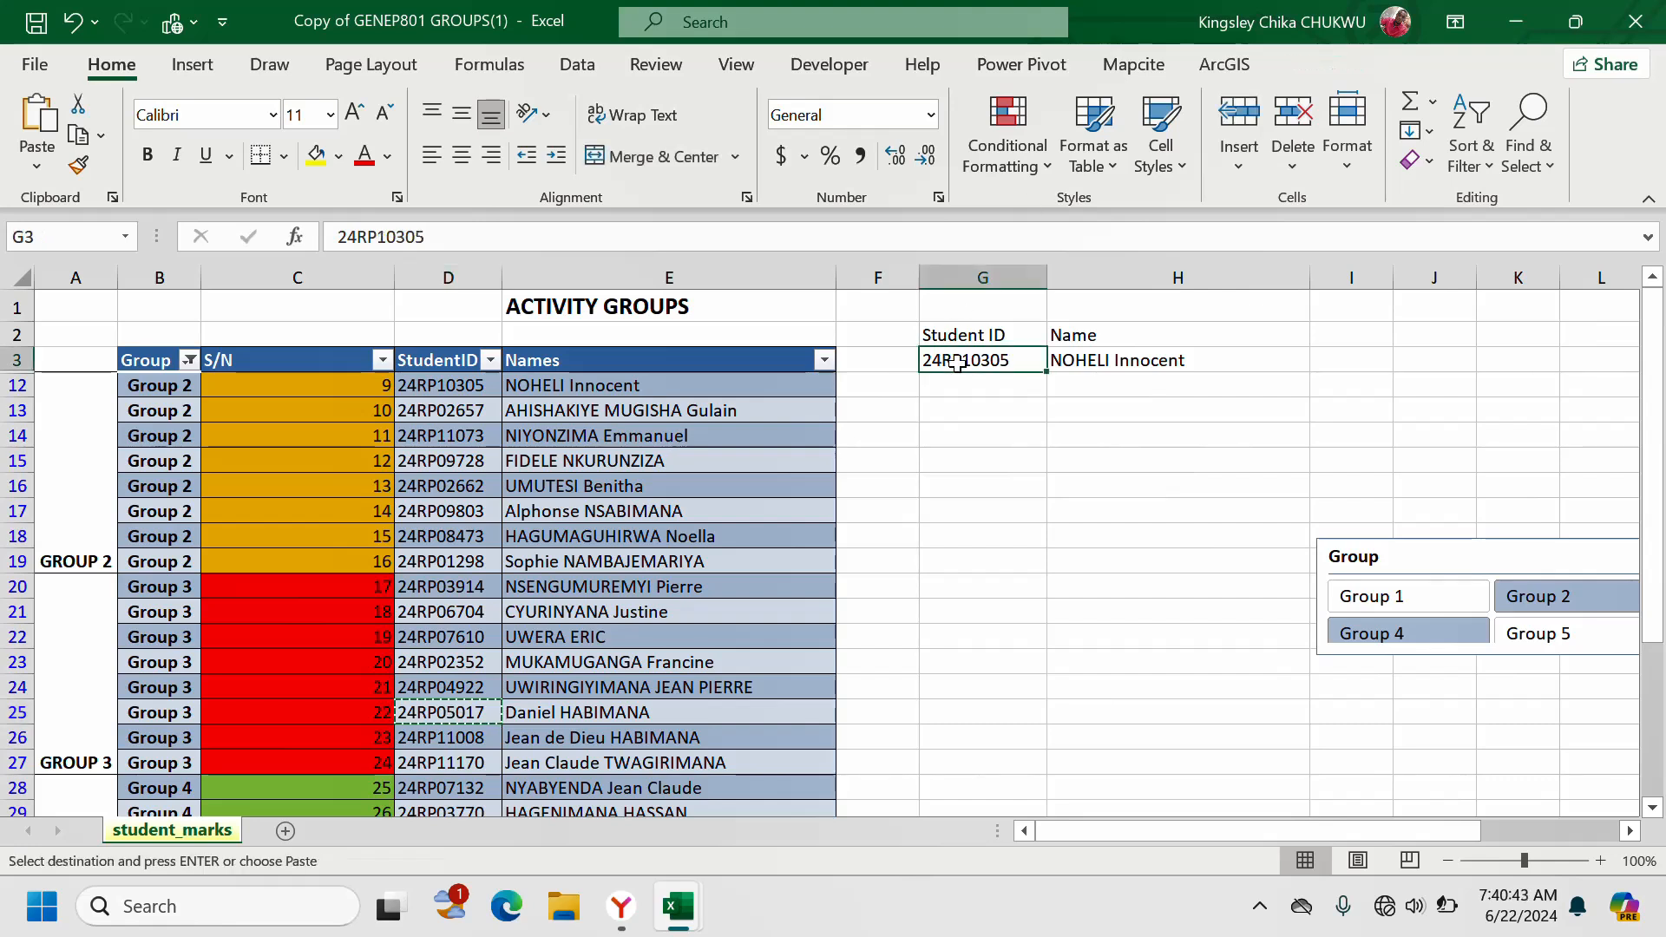
key("ctrl+v")
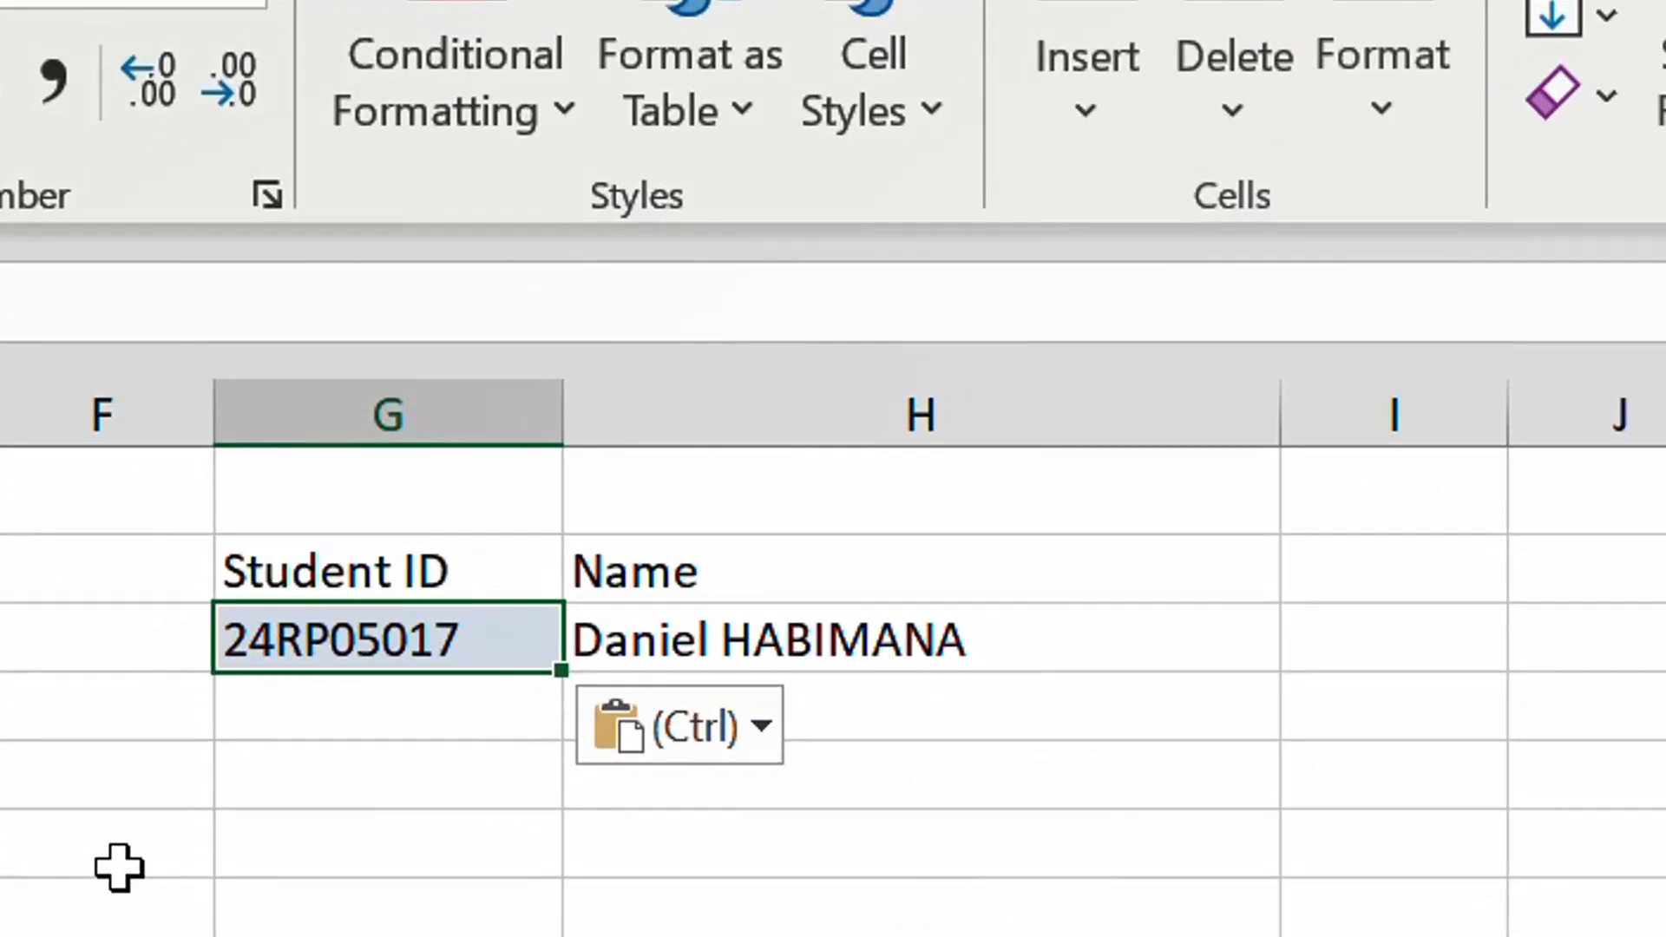
Step: Test the lookup with the table's last visible student by copying the ID from D35 into G3
scroll(833, 686, "down", 6)
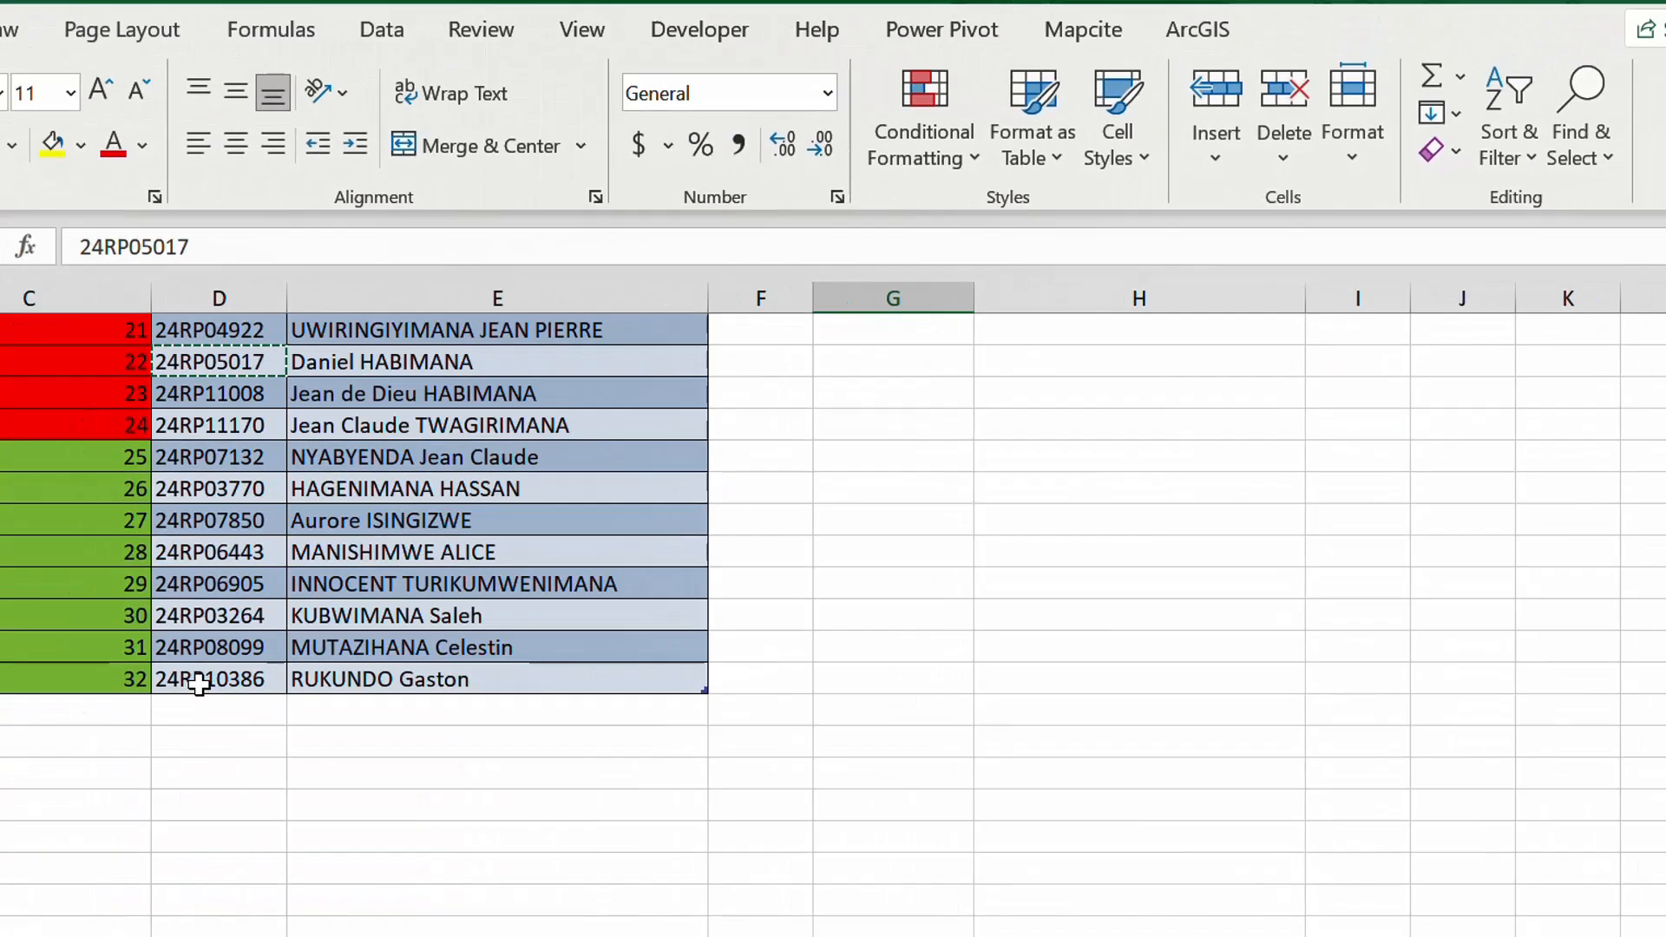
left_click(431, 581)
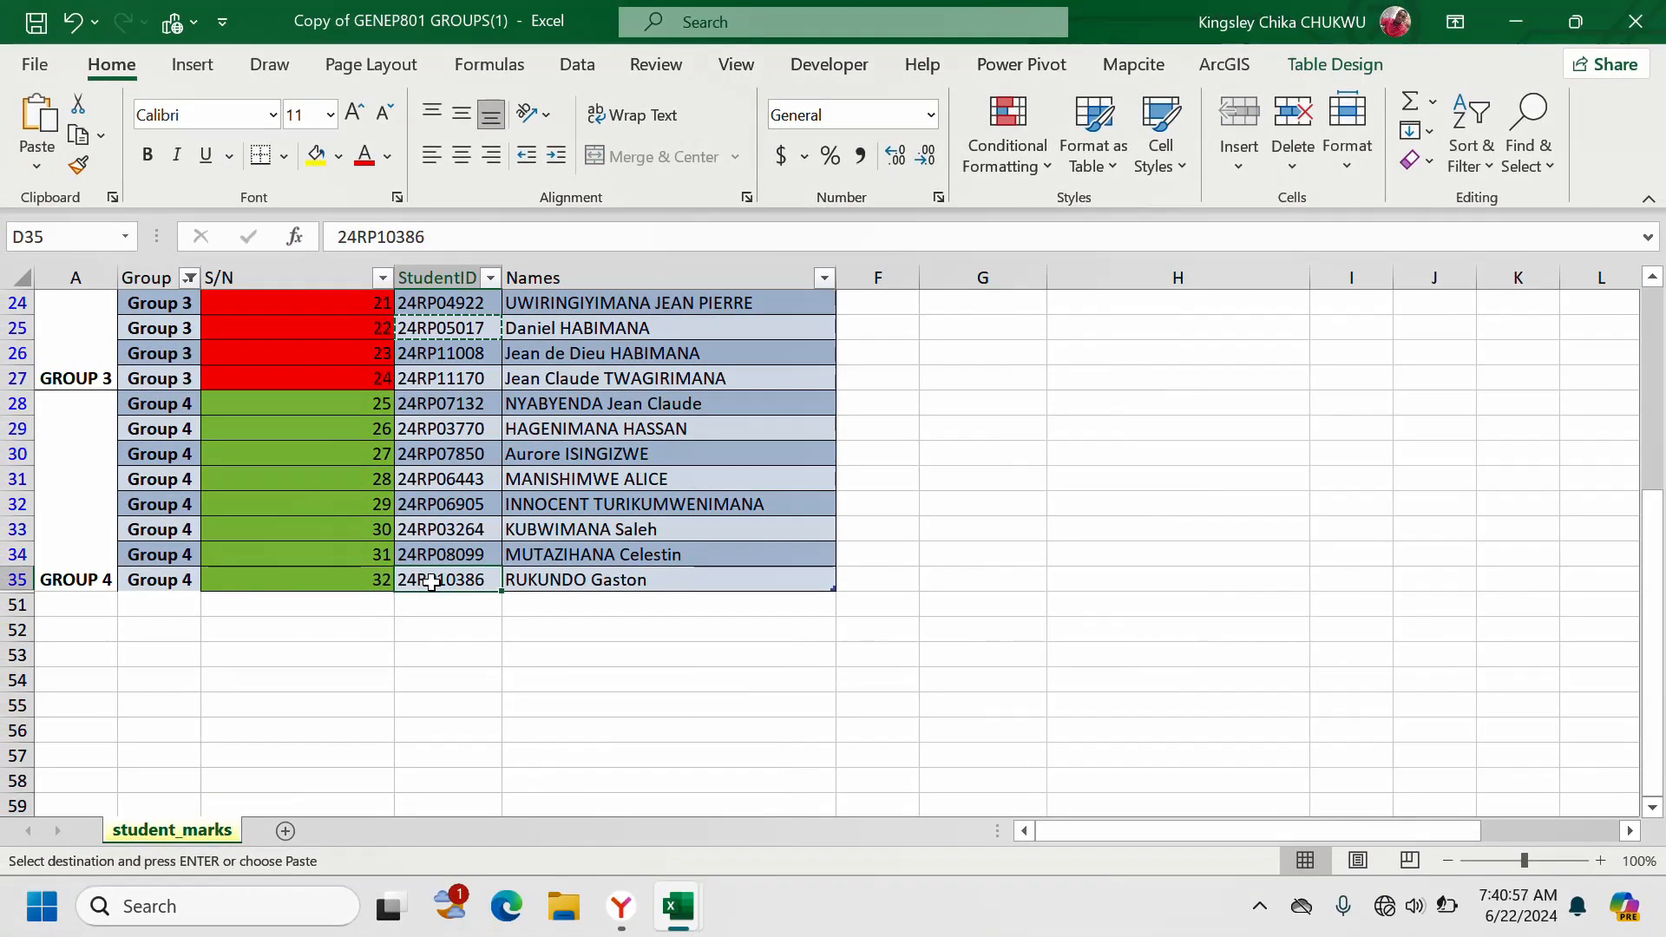
key("ctrl+c")
scroll(1026, 387, "up", 8)
left_click(978, 359)
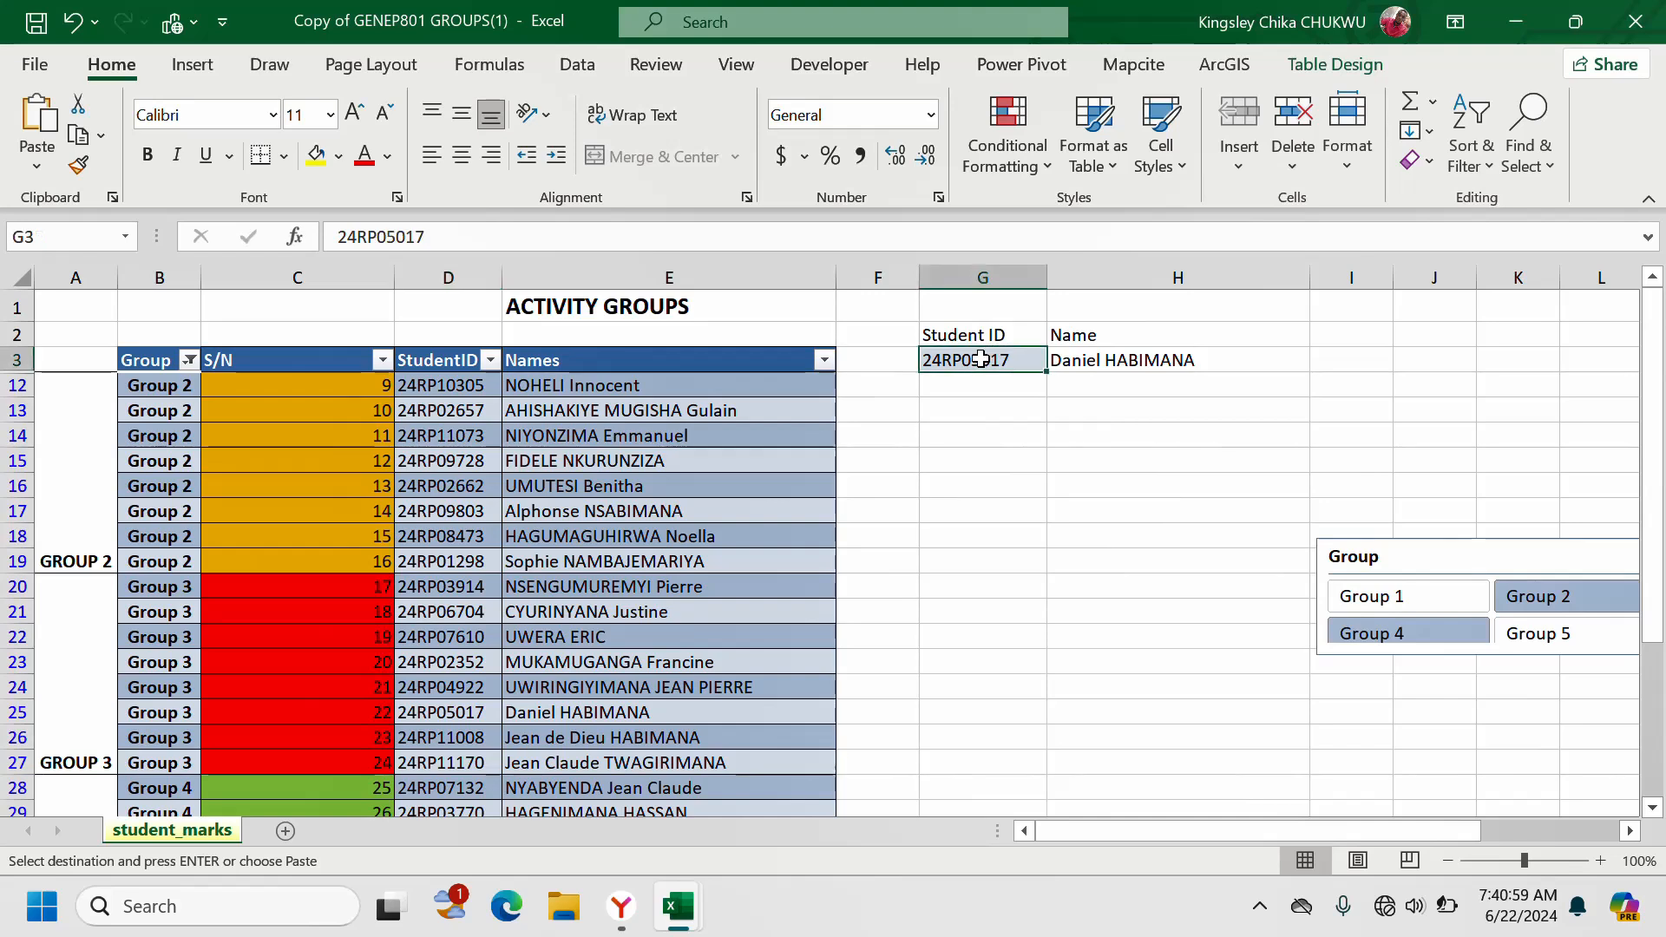
key("ctrl+v")
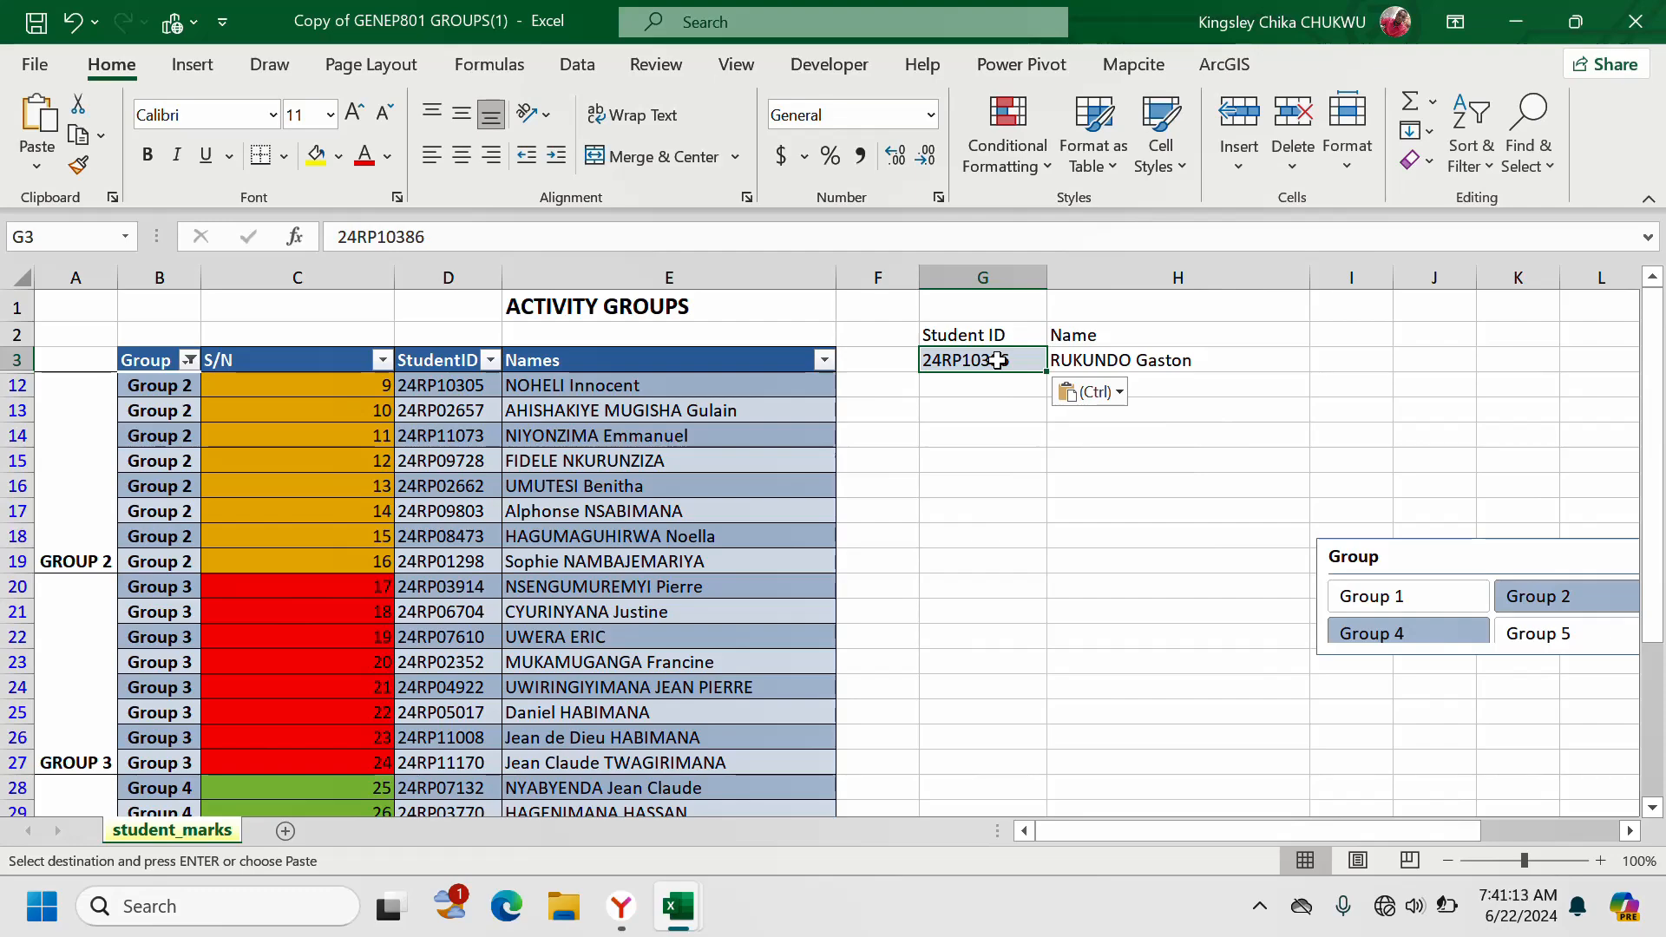
Step: Enter the student ID from row 27 in G3 and select H3 to review its VLOOKUP formula
type("24")
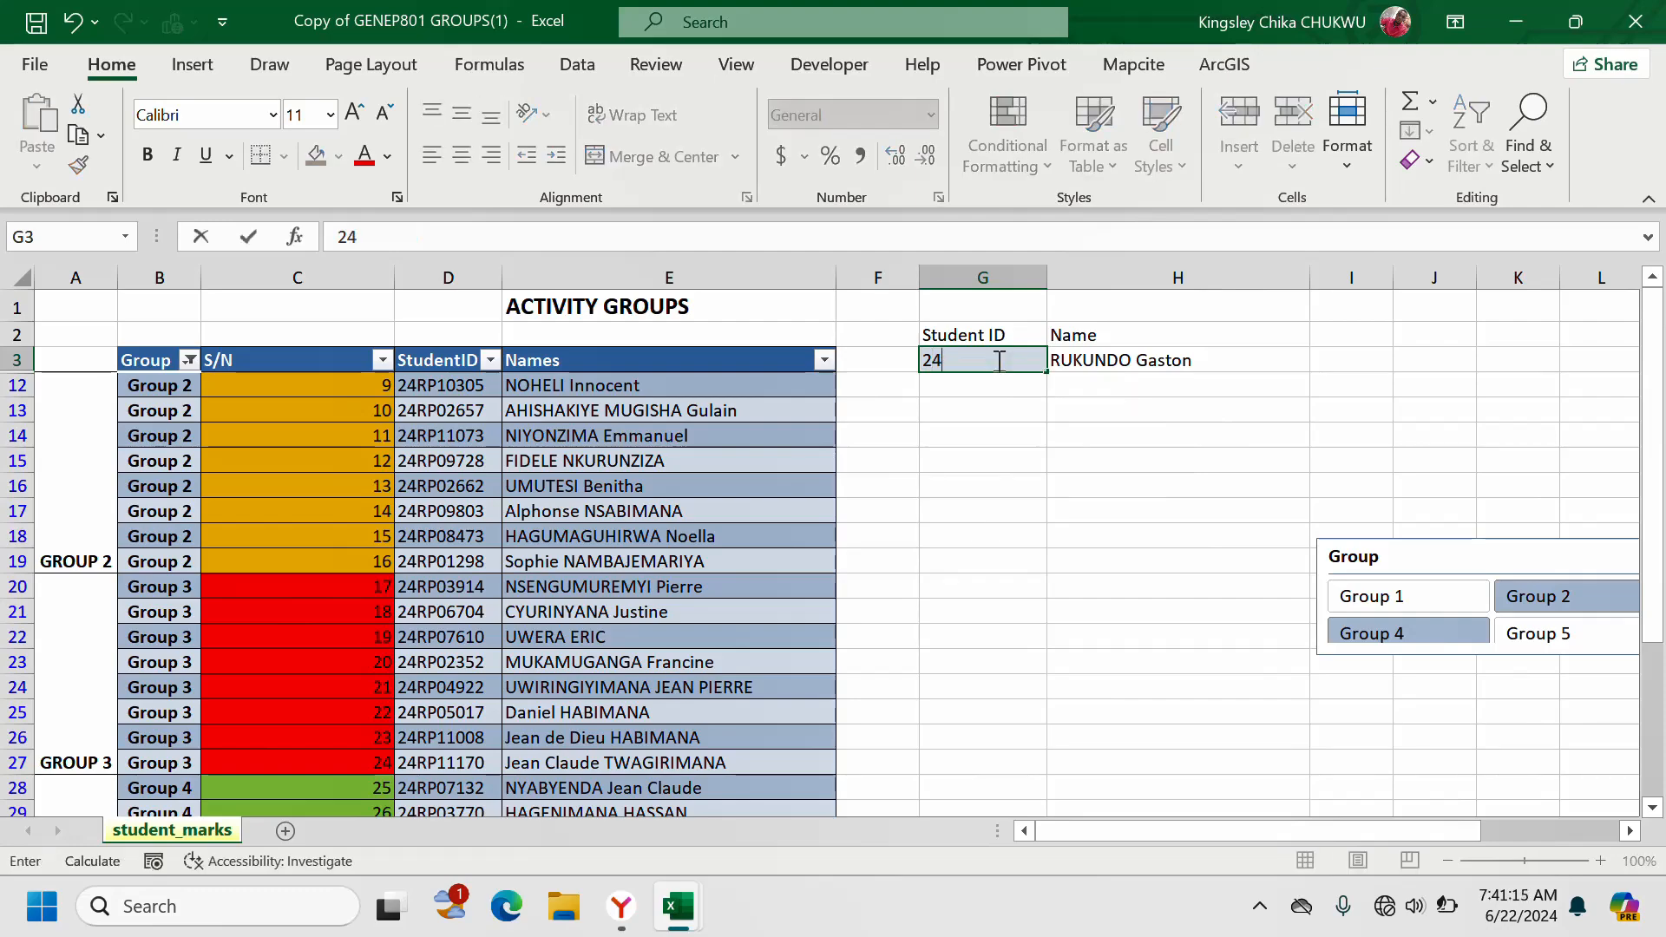
type("R")
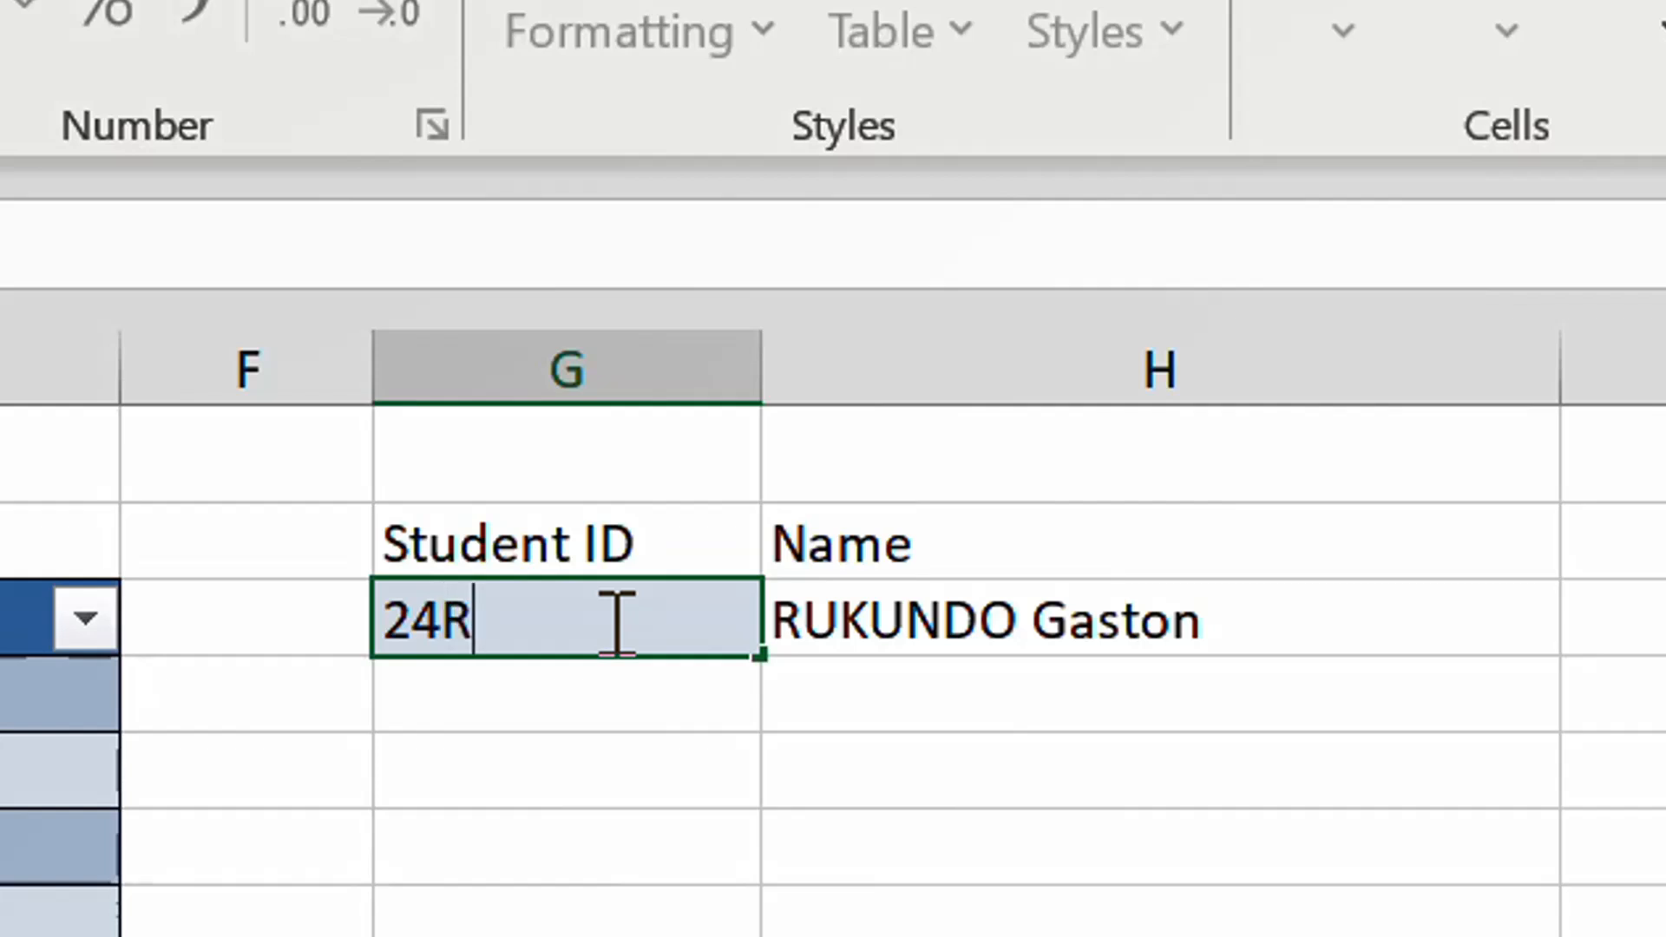
type("P")
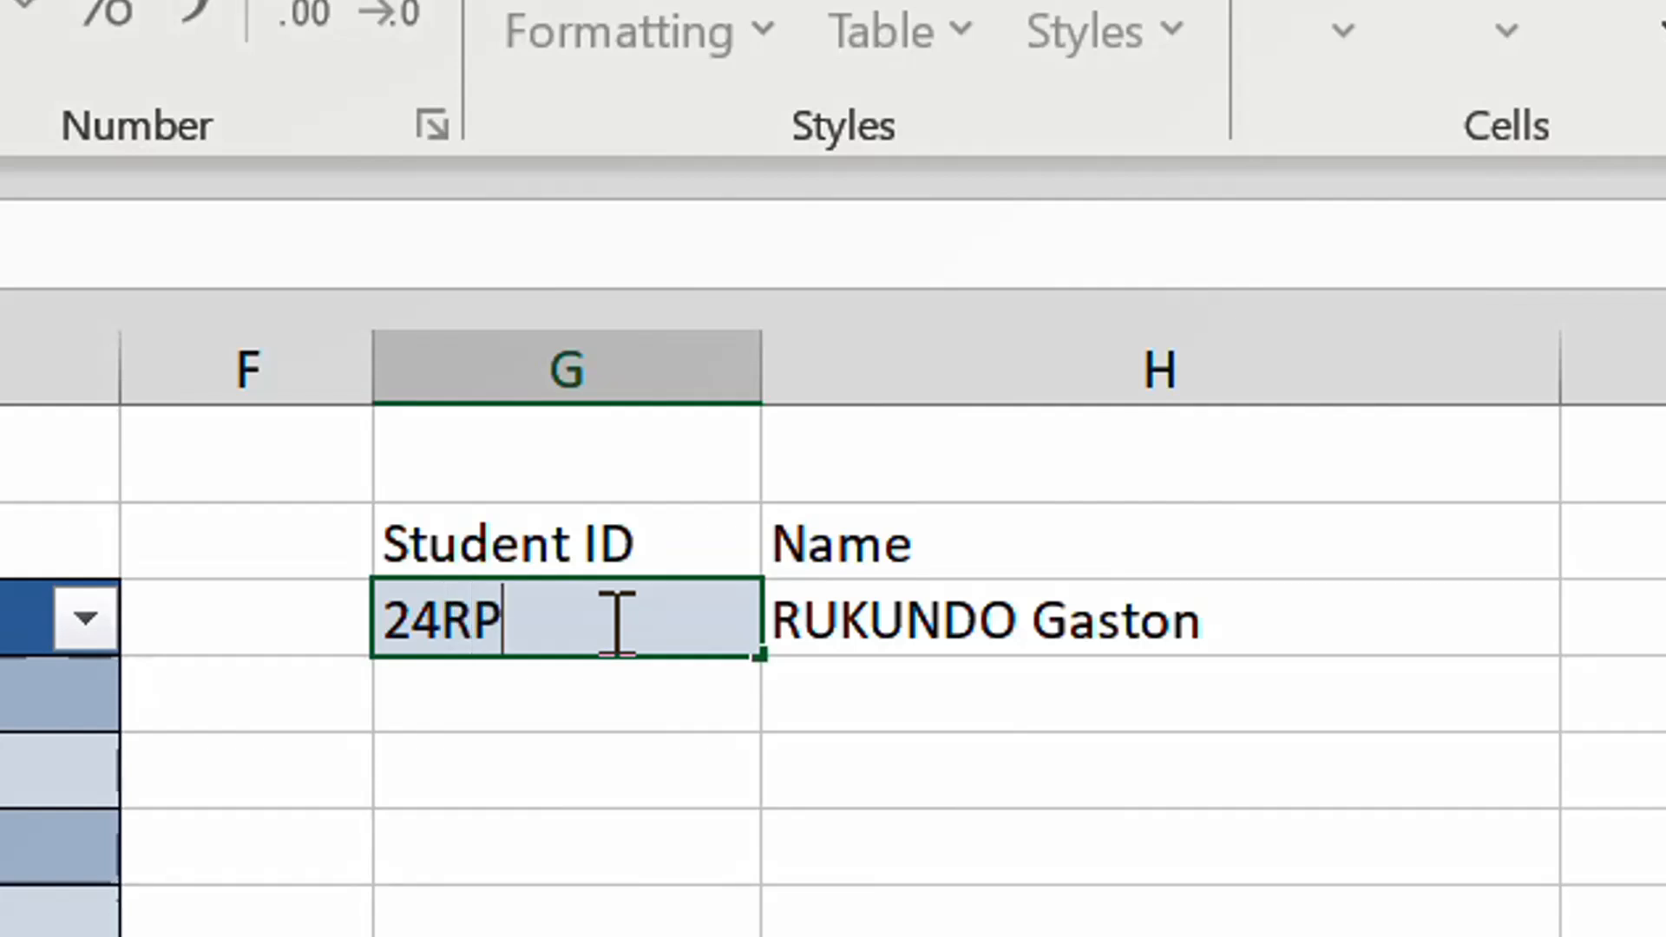
type("111")
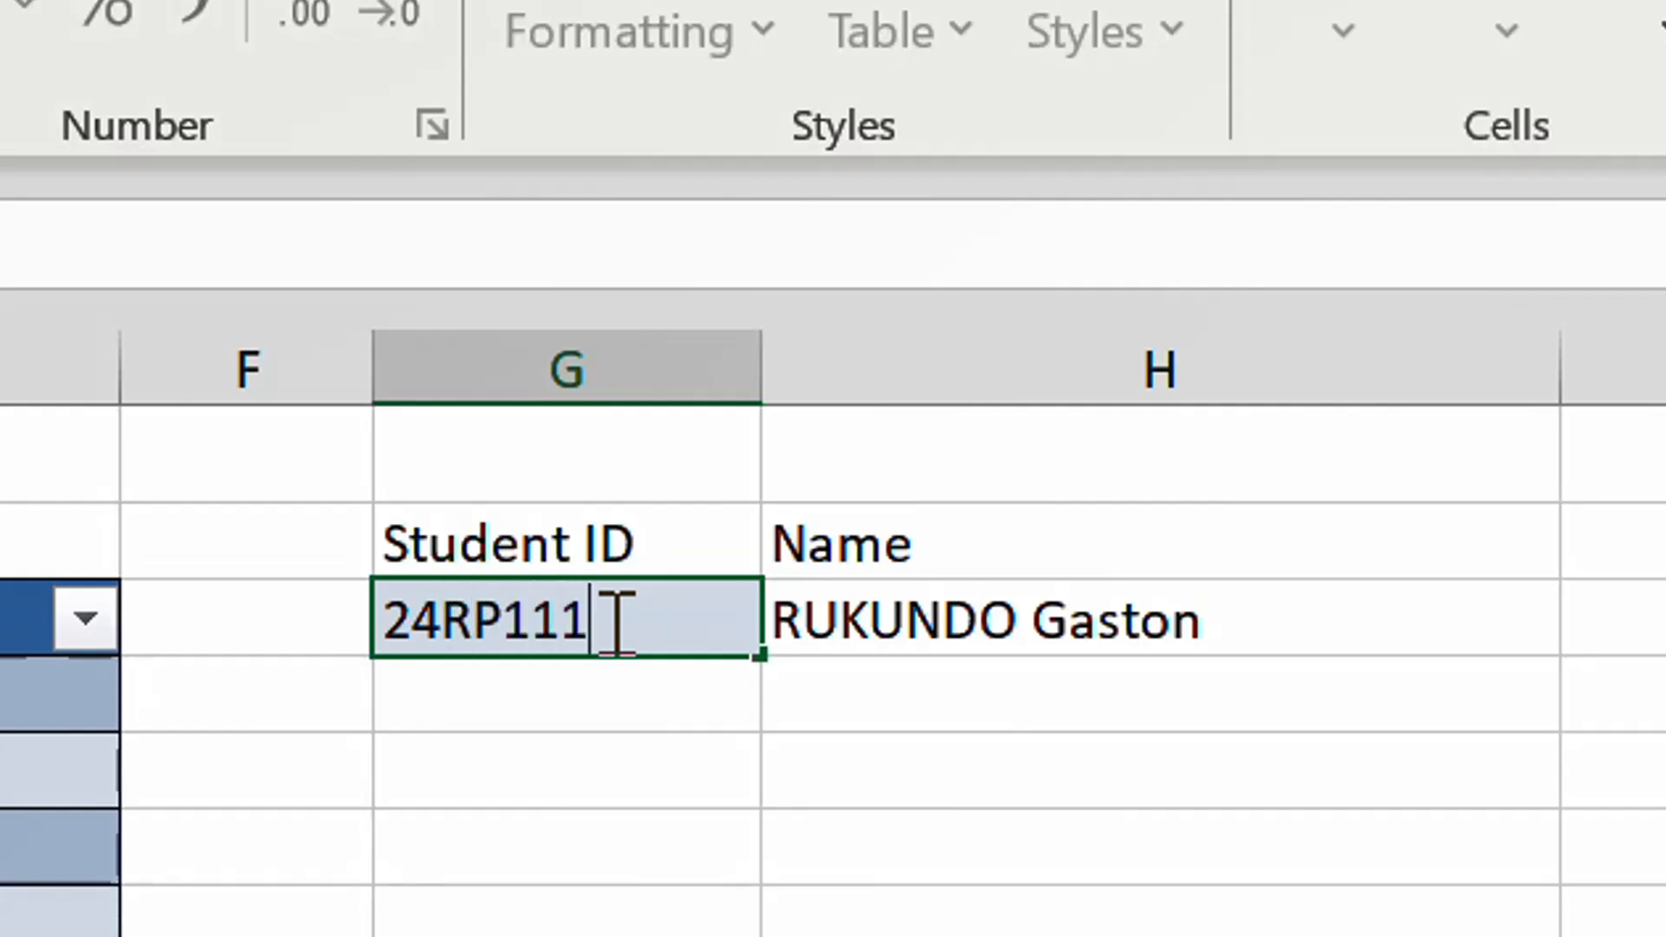
type("70")
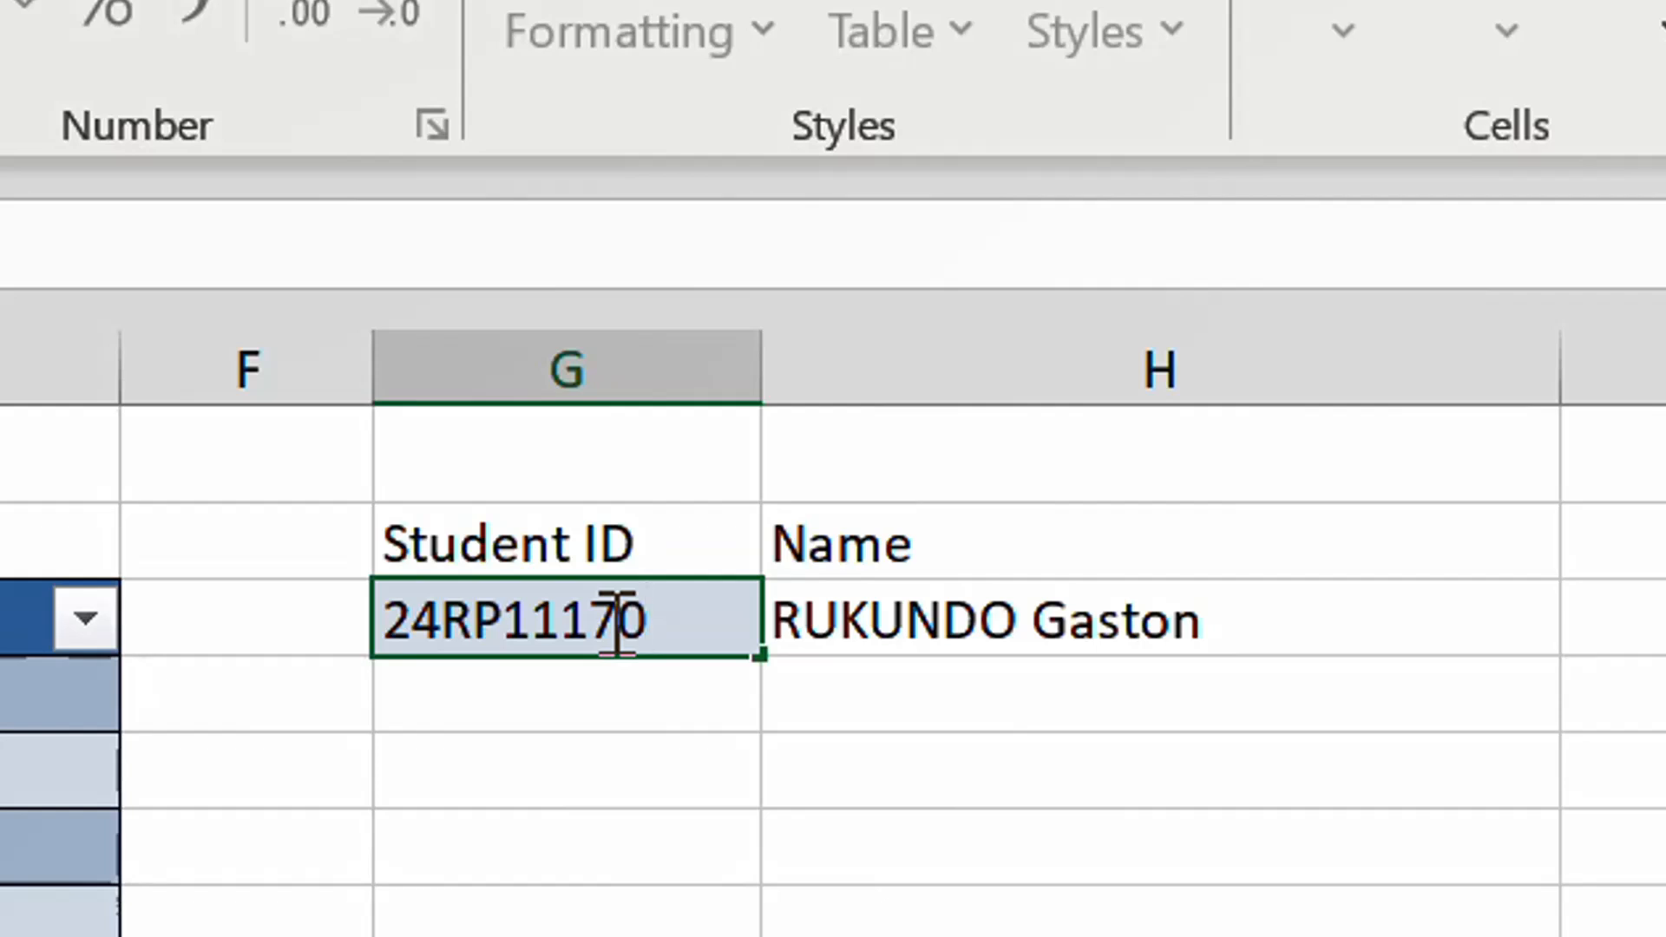
key("Return")
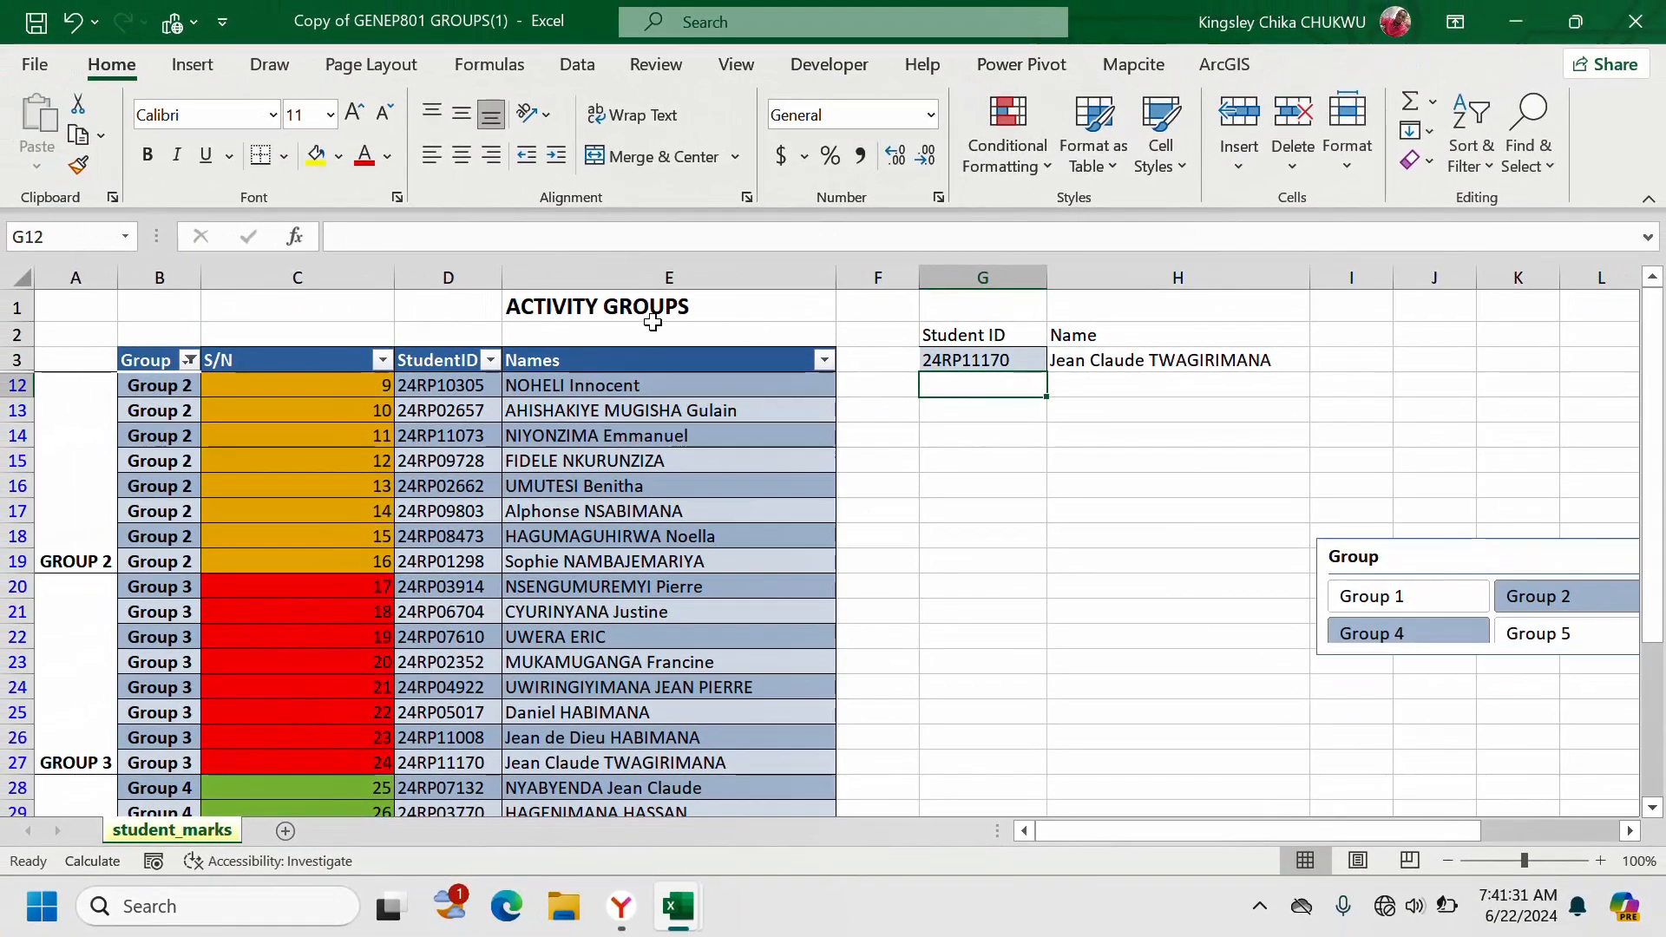
scroll(486, 489, "down", 1)
scroll(556, 503, "up", 1)
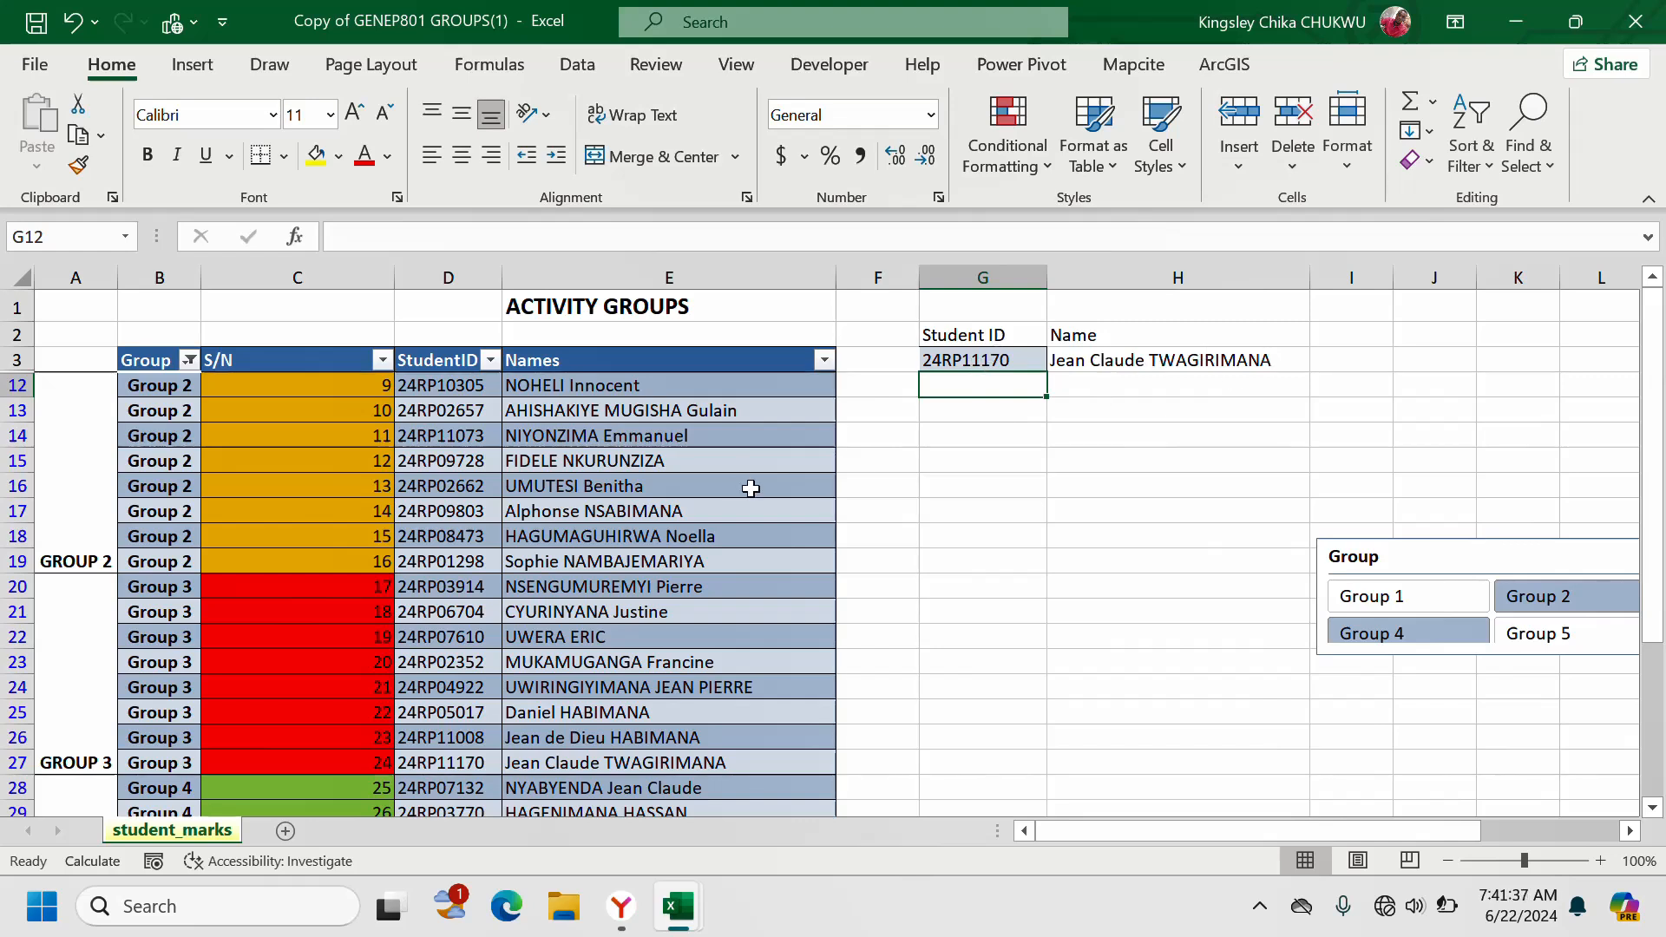
left_click(1163, 360)
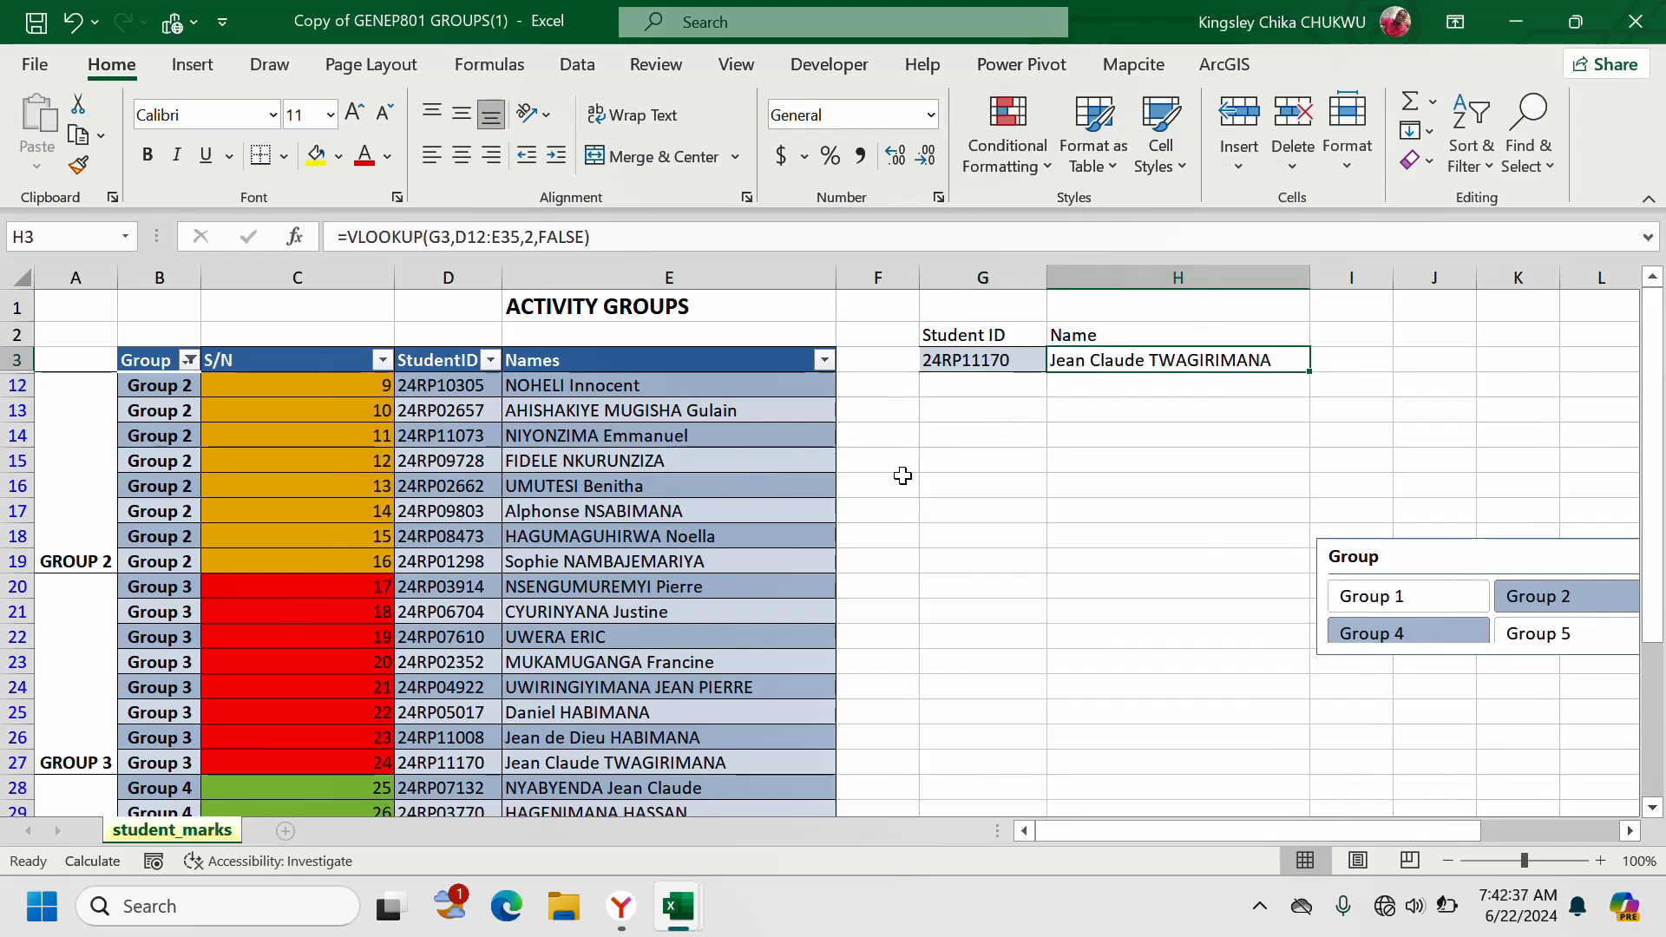